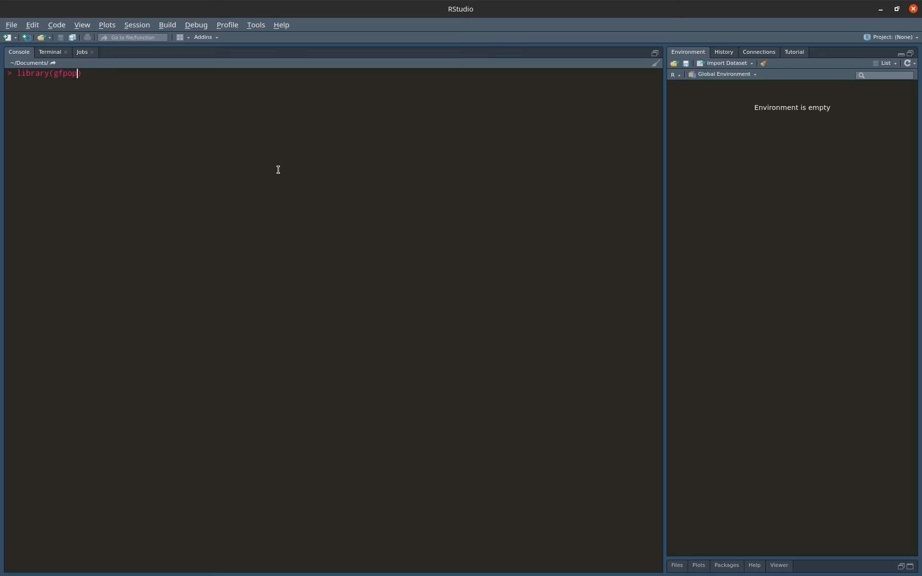
# Load the gfpopgui library, launch its Shiny app with run_app(), and maximize the app window.
pyautogui.press('Return')
pyautogui.write('run_app()')
pyautogui.press('Return')
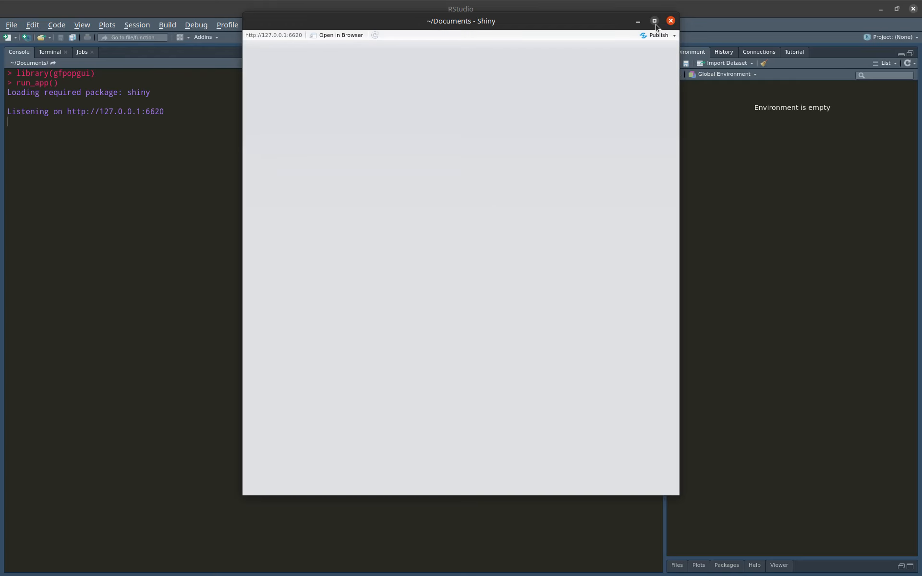
pyautogui.click(656, 23)
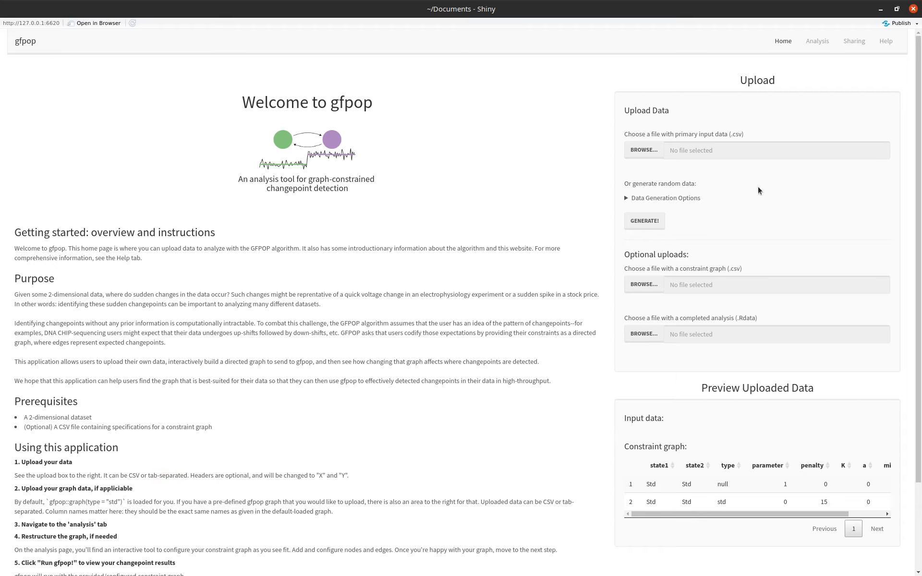
# Generate a random dataset with the default settings and look over the data generation options.
pyautogui.click(639, 225)
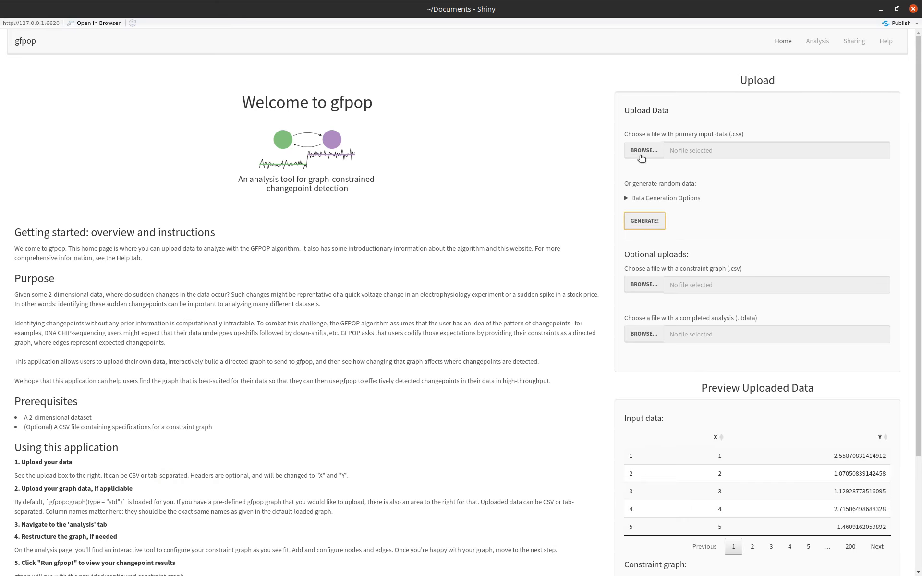
pyautogui.click(628, 198)
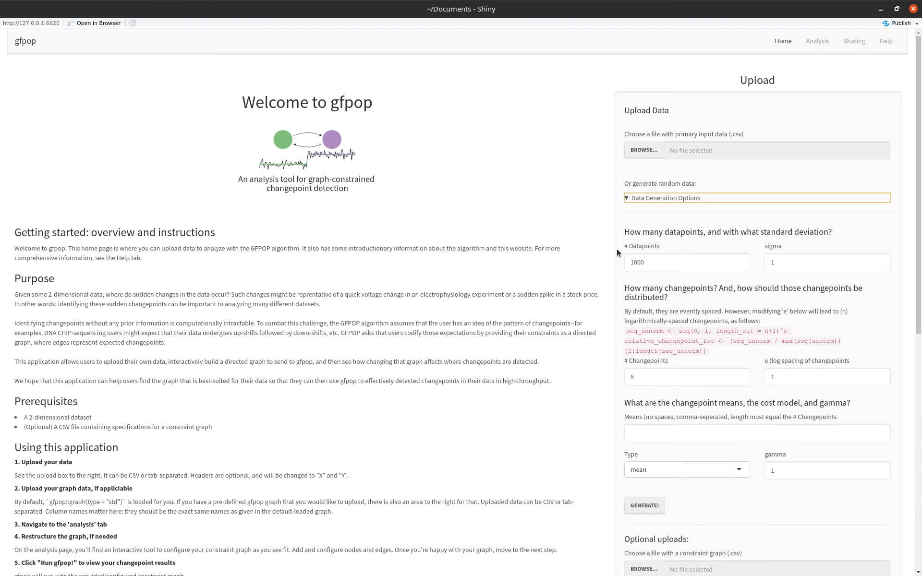
pyautogui.click(635, 198)
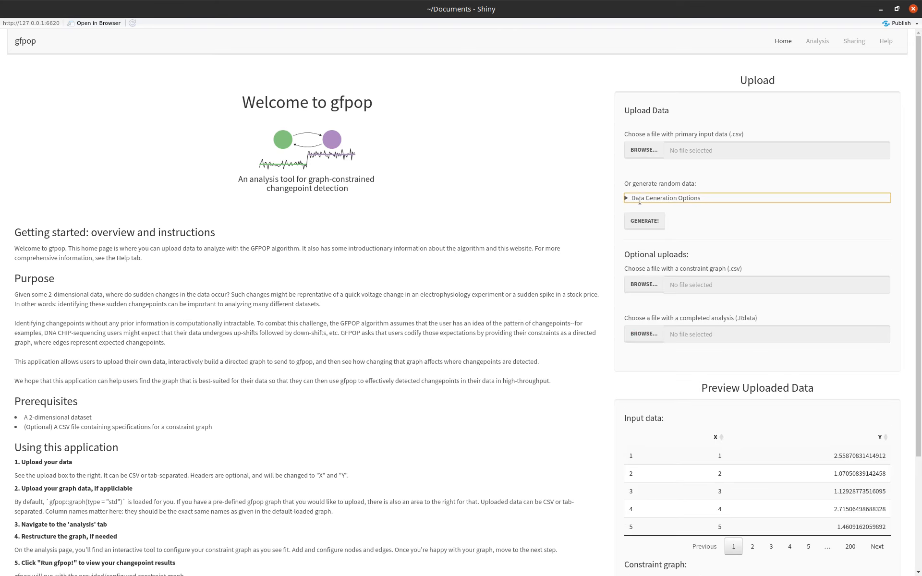
# Page through the generated input data preview and check the default constraint graph table below it.
pyautogui.scroll(-3, 581, 377)
pyautogui.click(702, 370)
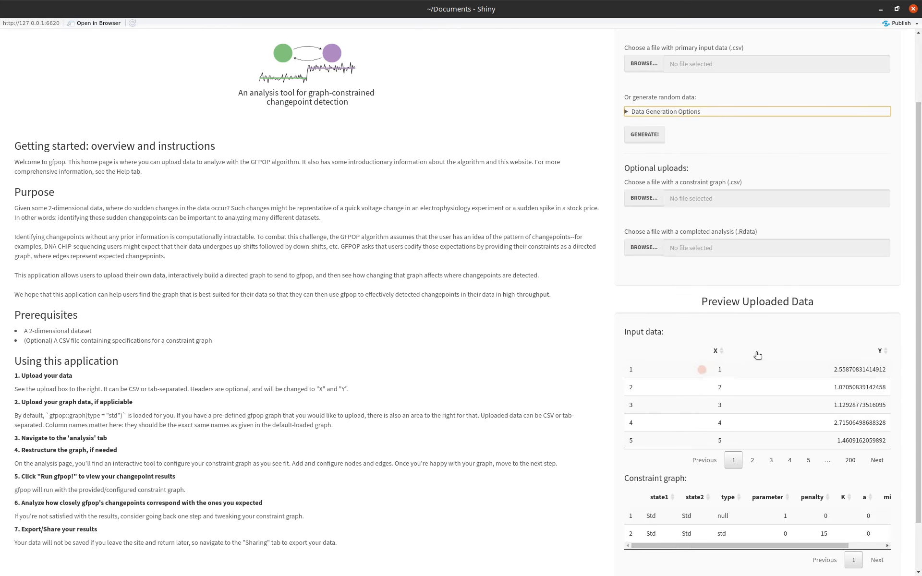
pyautogui.click(877, 461)
pyautogui.click(878, 463)
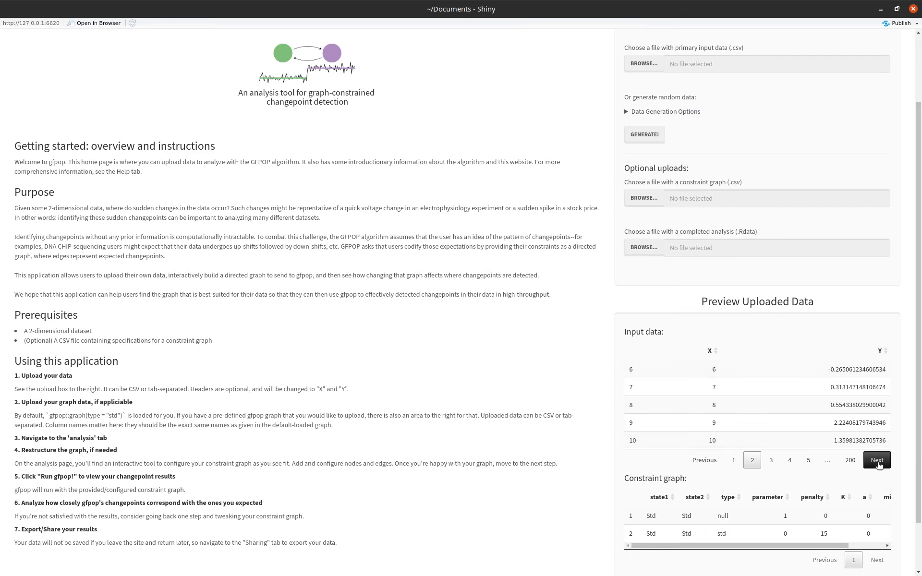
pyautogui.click(878, 462)
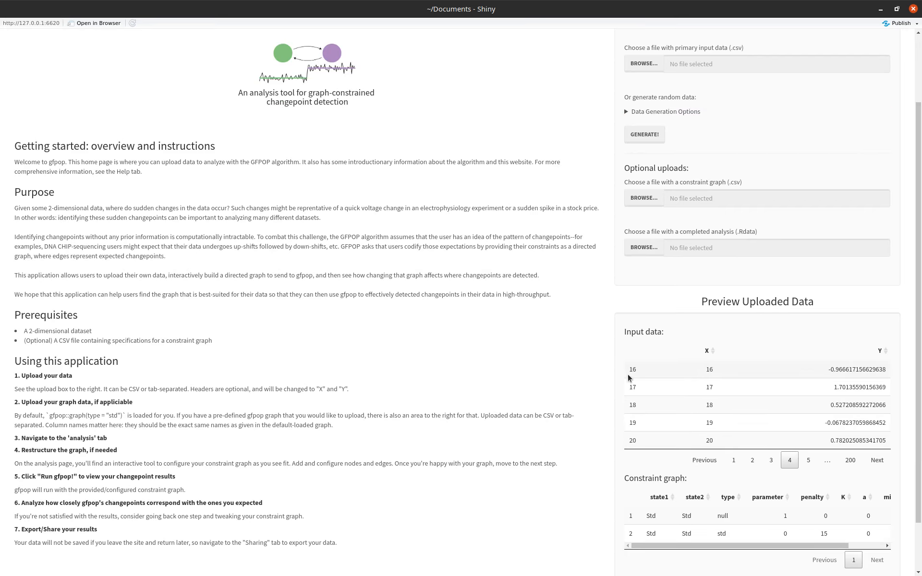
pyautogui.scroll(-2, 627, 374)
pyautogui.moveTo(685, 486)
pyautogui.mouseDown()
pyautogui.moveTo(759, 487)
pyautogui.moveTo(668, 485)
pyautogui.mouseUp()
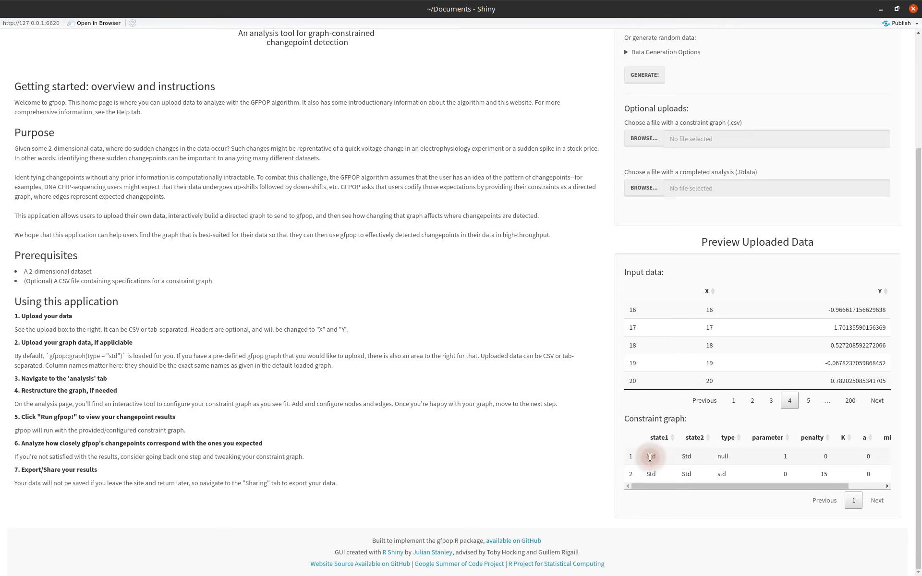
pyautogui.scroll(3, 650, 459)
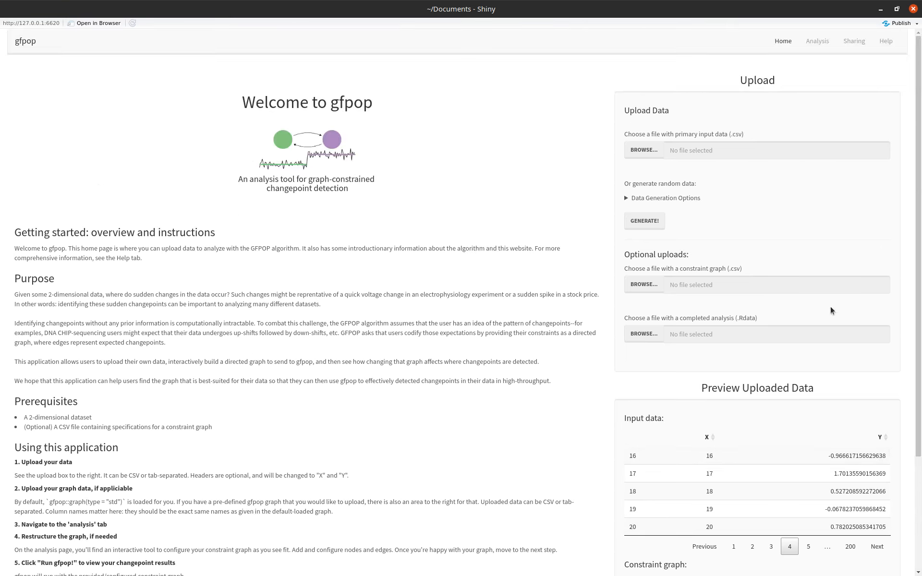
# Go to the Analysis page and run gfpop on the generated data with the mean cost model.
pyautogui.click(816, 42)
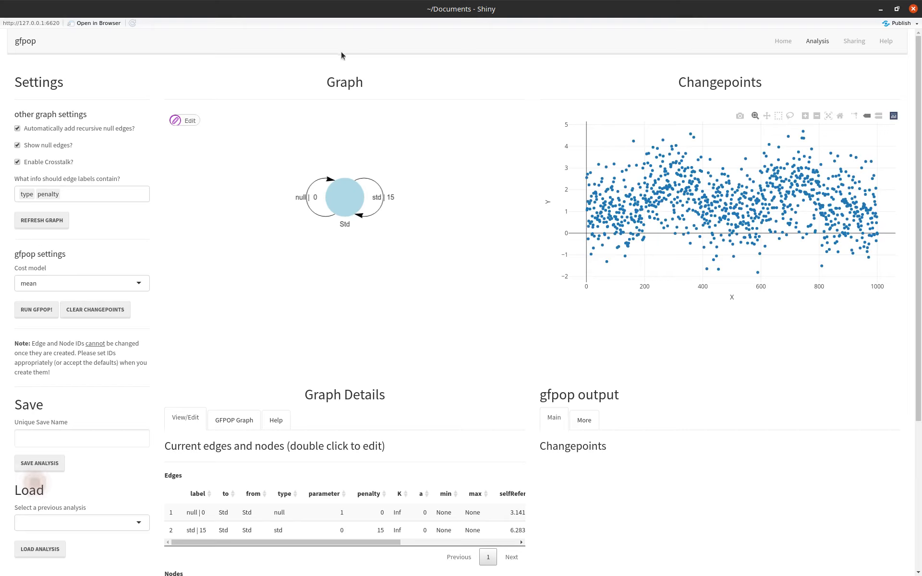
pyautogui.click(344, 73)
pyautogui.click(688, 75)
pyautogui.click(37, 310)
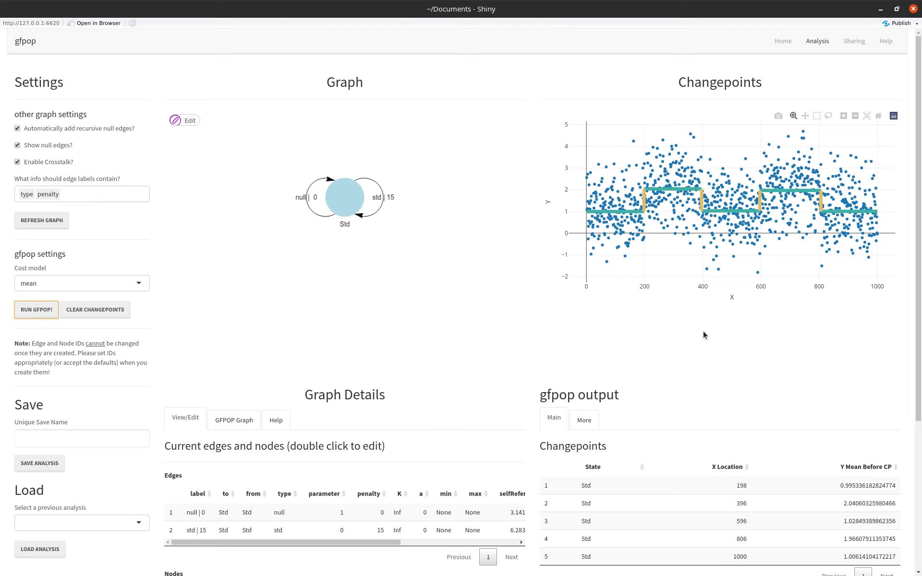
# Review the changepoints table and the full gfpop output, including the parameter means and global cost.
pyautogui.scroll(-1, 703, 334)
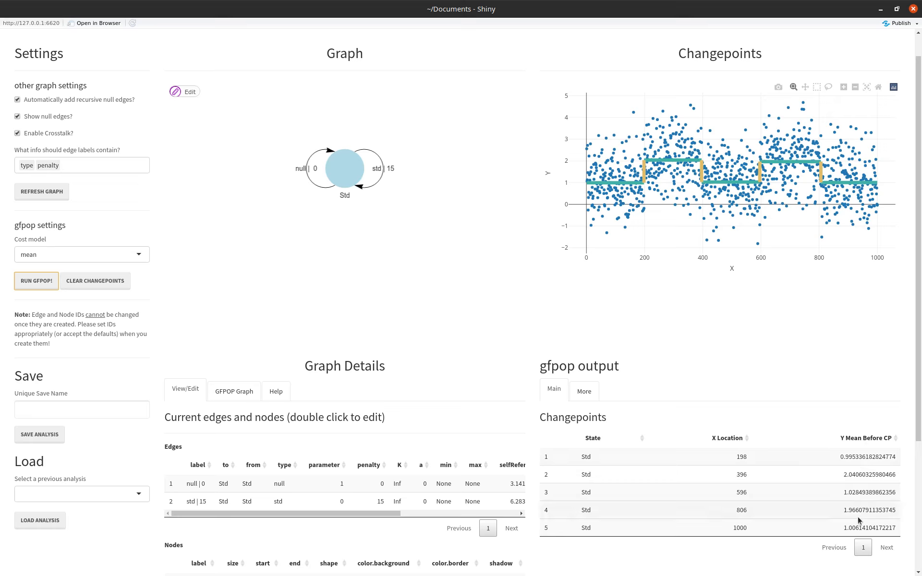
pyautogui.click(588, 394)
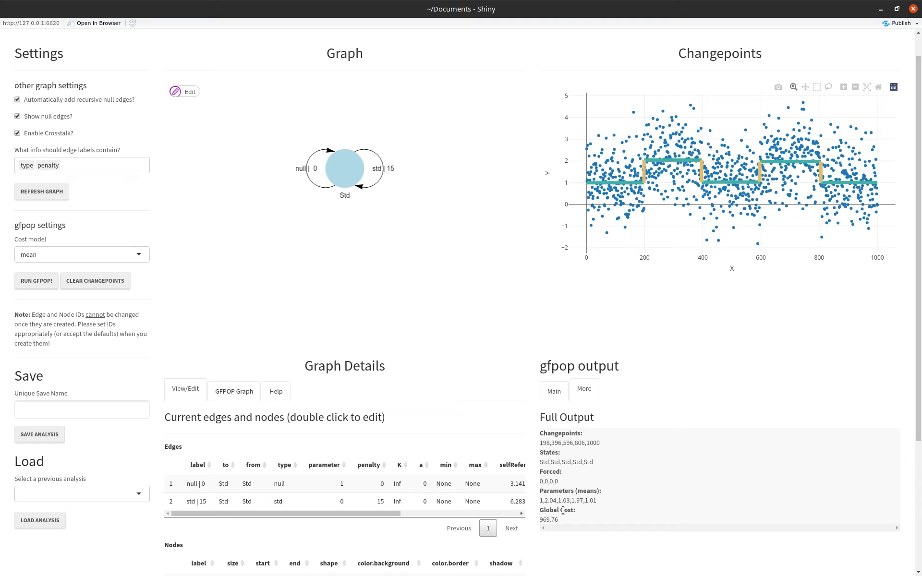
pyautogui.moveTo(563, 522); pyautogui.dragTo(542, 517)
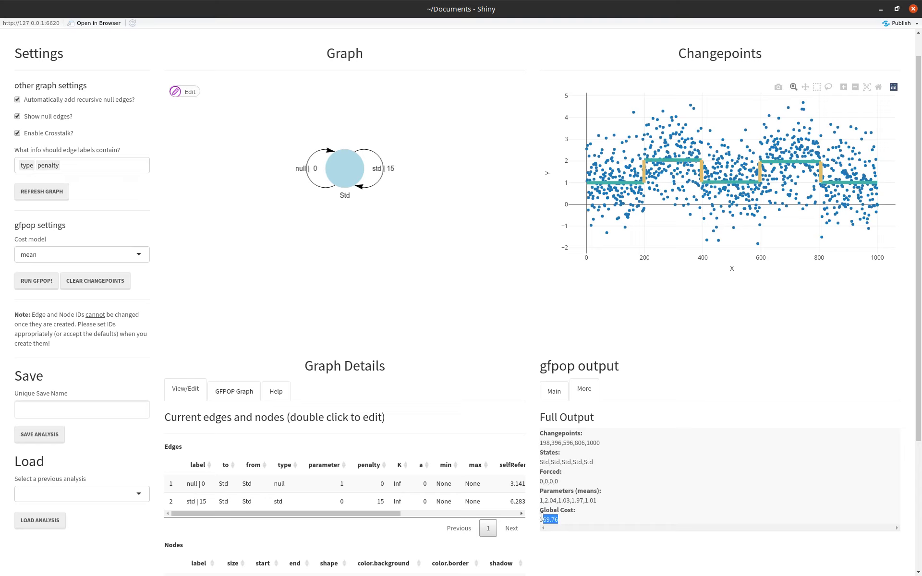
pyautogui.click(624, 492)
pyautogui.scroll(1, 624, 492)
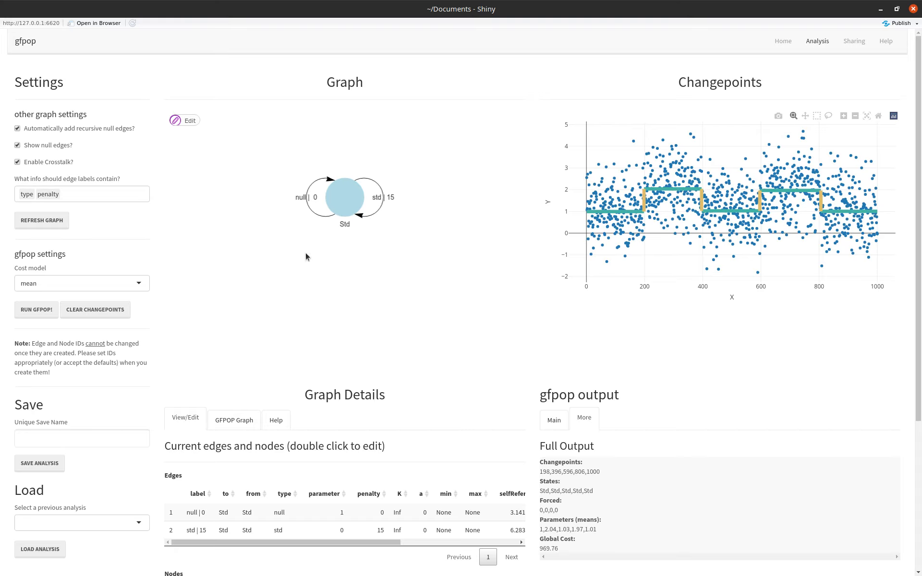
# Examine the current edges and nodes tables and compare them with the drawn constraint graph.
pyautogui.scroll(-1, 306, 253)
pyautogui.scroll(-3, 299, 500)
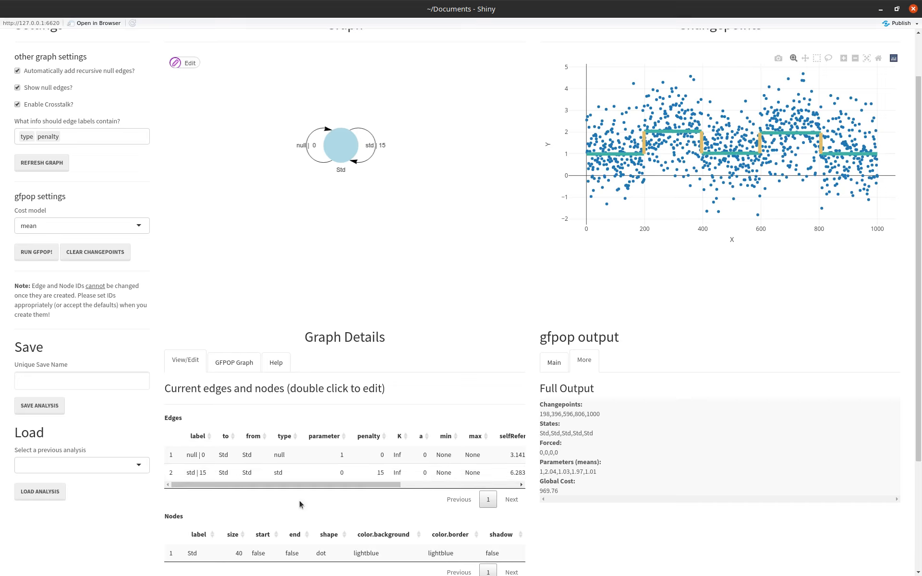
pyautogui.scroll(1, 326, 206)
pyautogui.scroll(1, 335, 168)
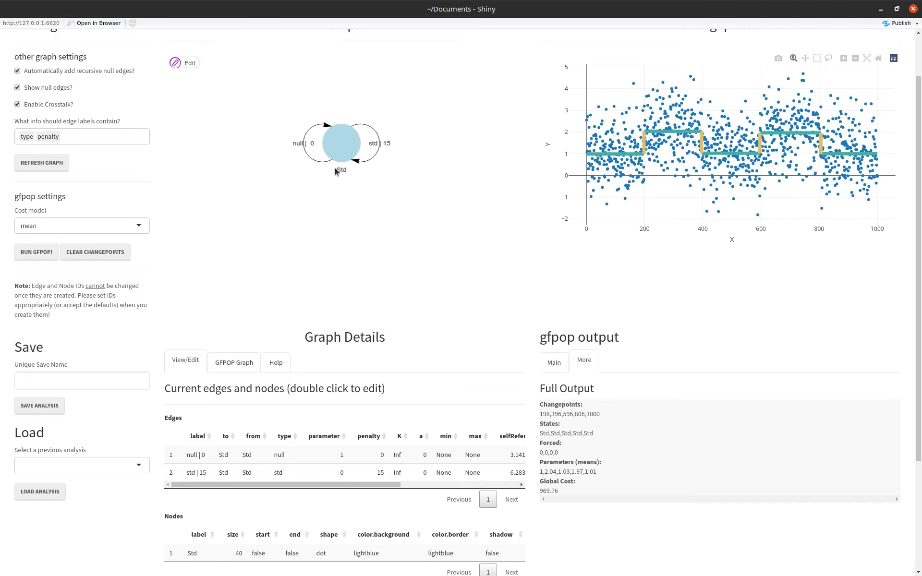
pyautogui.scroll(-1, 288, 383)
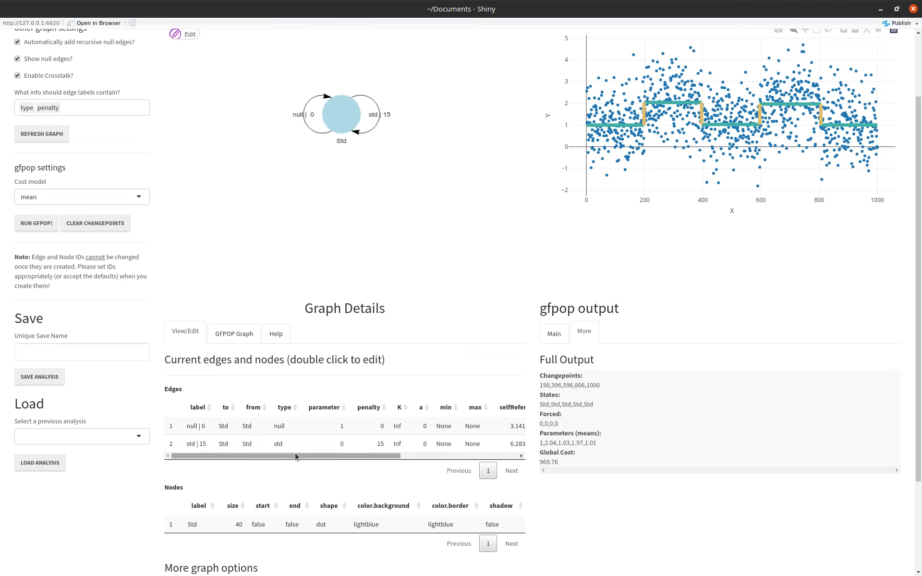
pyautogui.moveTo(295, 453); pyautogui.dragTo(241, 437)
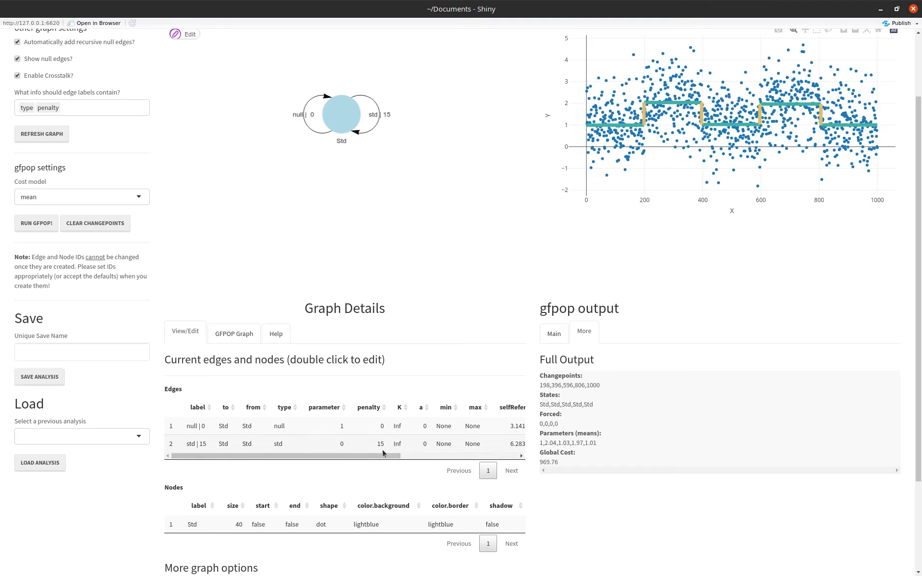
pyautogui.scroll(-1, 267, 500)
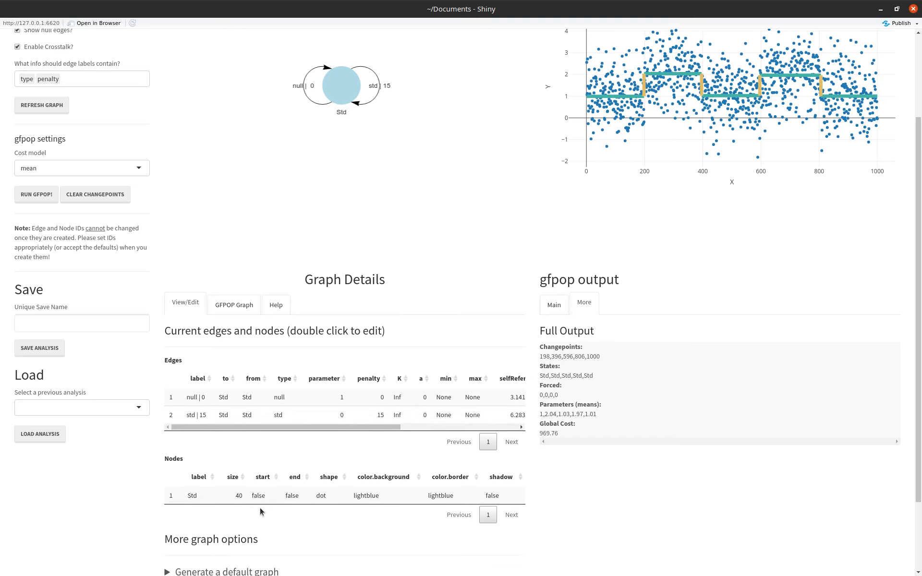
# View the graph table that gets sent to gfpop and expand its equivalent R code.
pyautogui.click(233, 310)
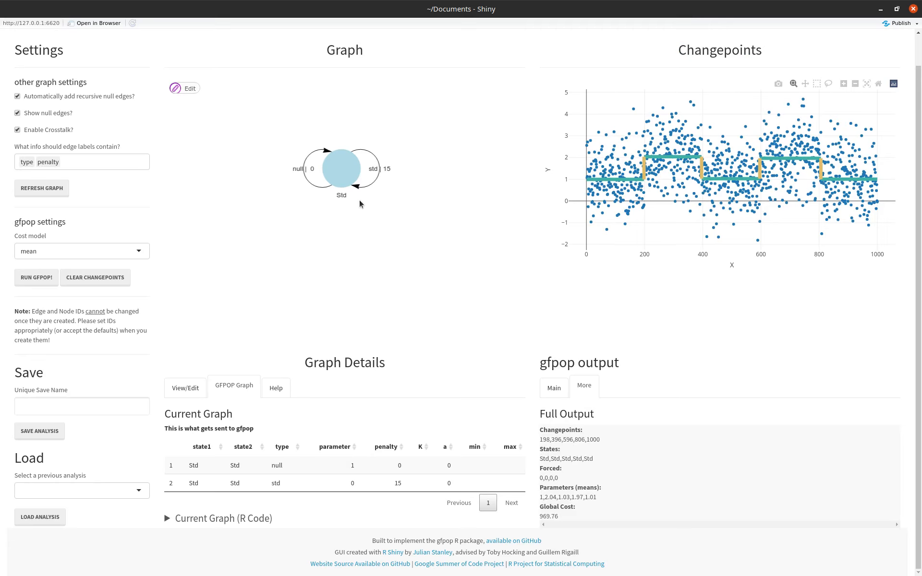
pyautogui.click(163, 519)
pyautogui.scroll(-2, 169, 517)
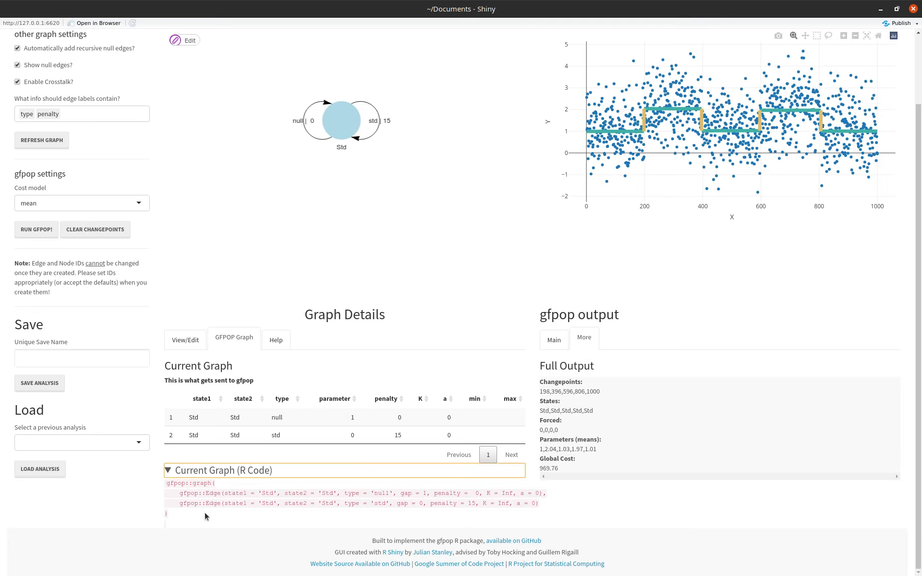
# Generate a default graph of type updown and update the constraint graph with it.
pyautogui.click(190, 350)
pyautogui.scroll(-1, 251, 488)
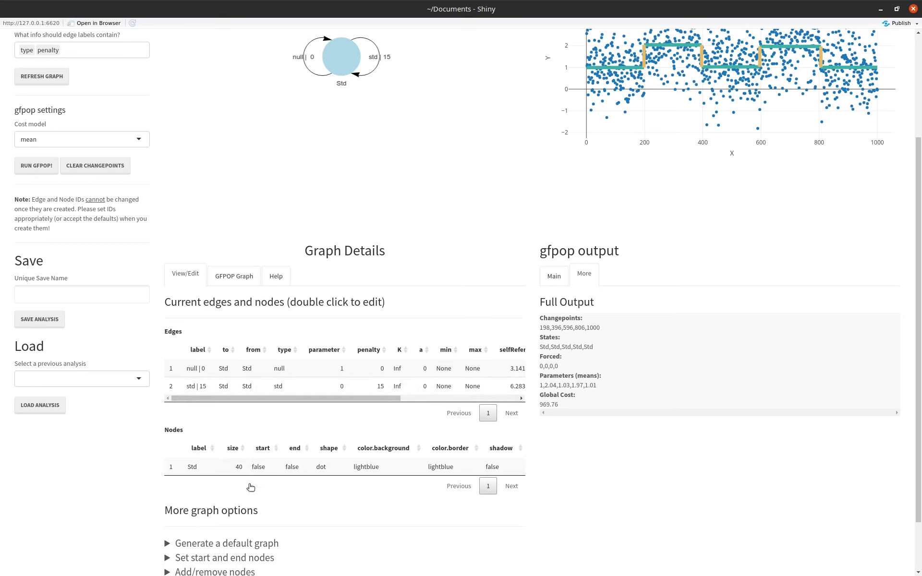
pyautogui.scroll(-2, 249, 484)
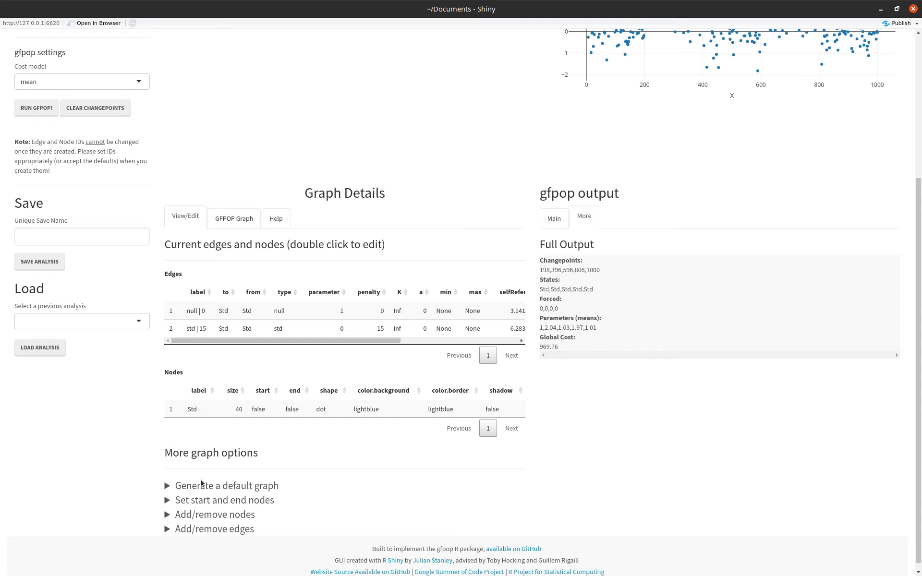
pyautogui.click(190, 488)
pyautogui.scroll(-1, 133, 487)
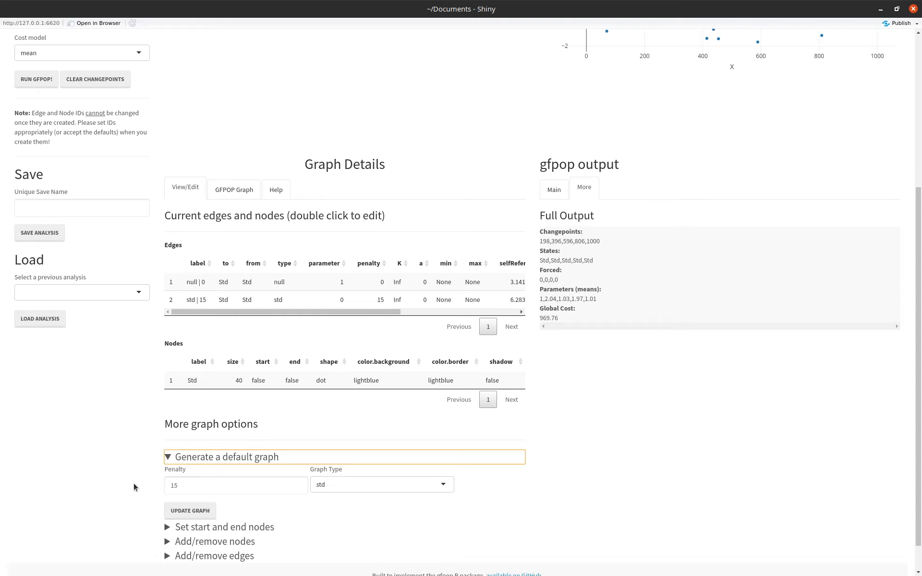
pyautogui.click(377, 488)
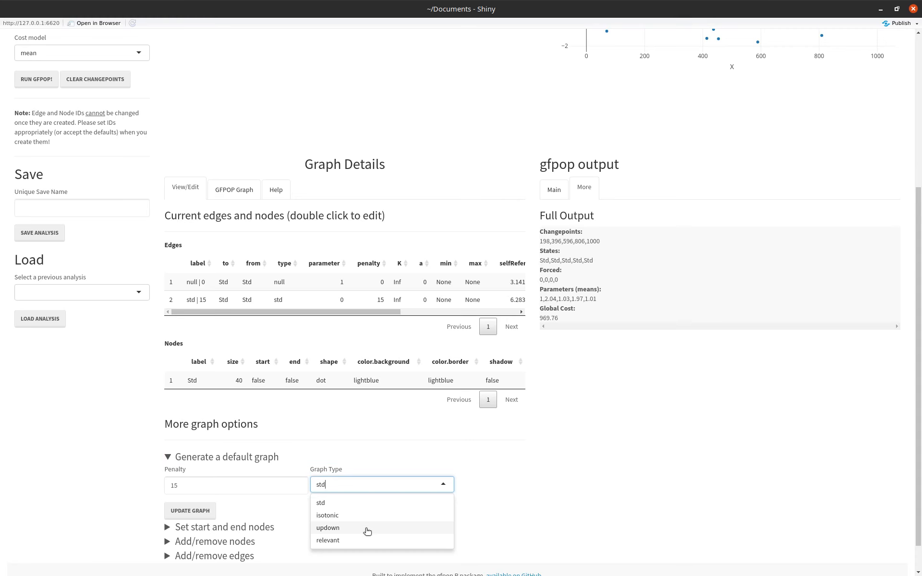
pyautogui.click(367, 531)
pyautogui.click(197, 513)
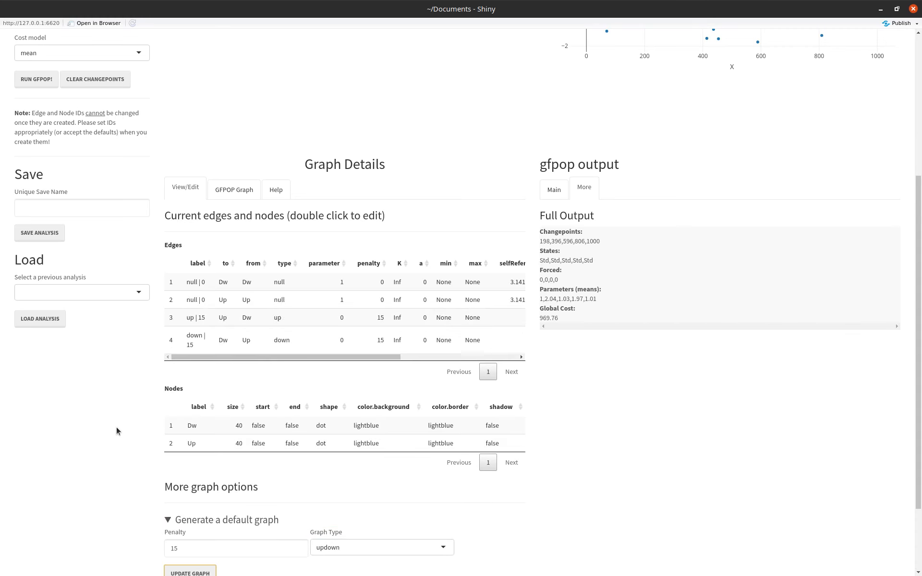
# Move the Dw node away from the Up node, and toggle the null edges off and back on.
pyautogui.scroll(6, 116, 428)
pyautogui.moveTo(303, 146); pyautogui.dragTo(254, 132)
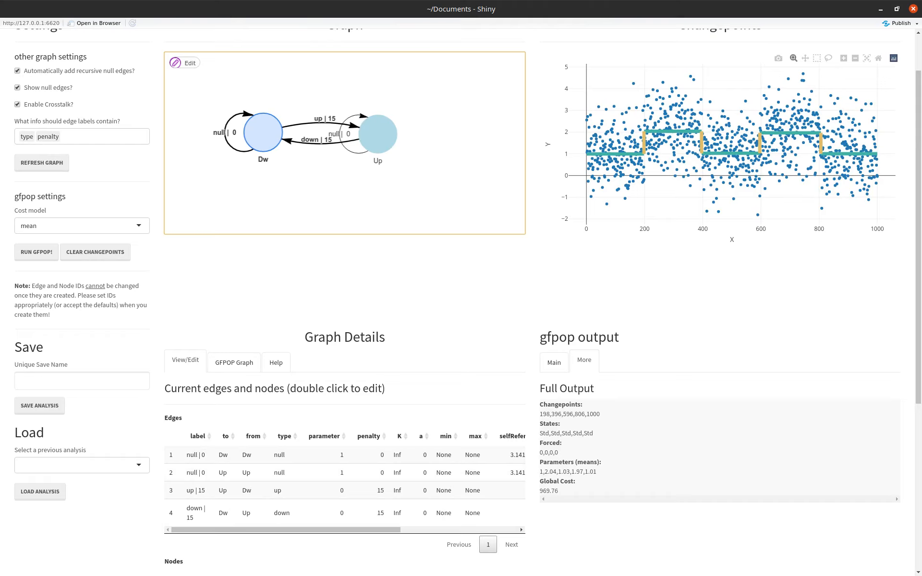
pyautogui.scroll(1, 77, 123)
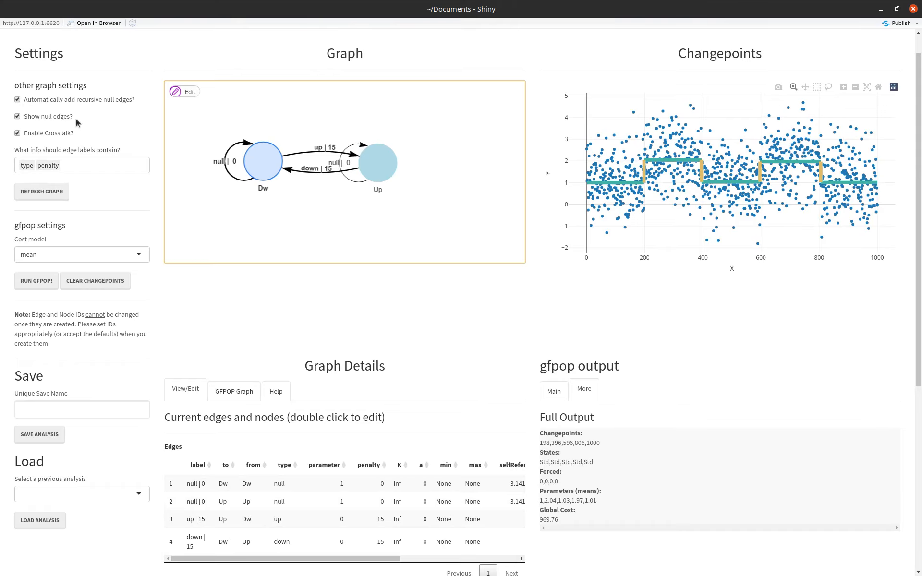
pyautogui.click(38, 117)
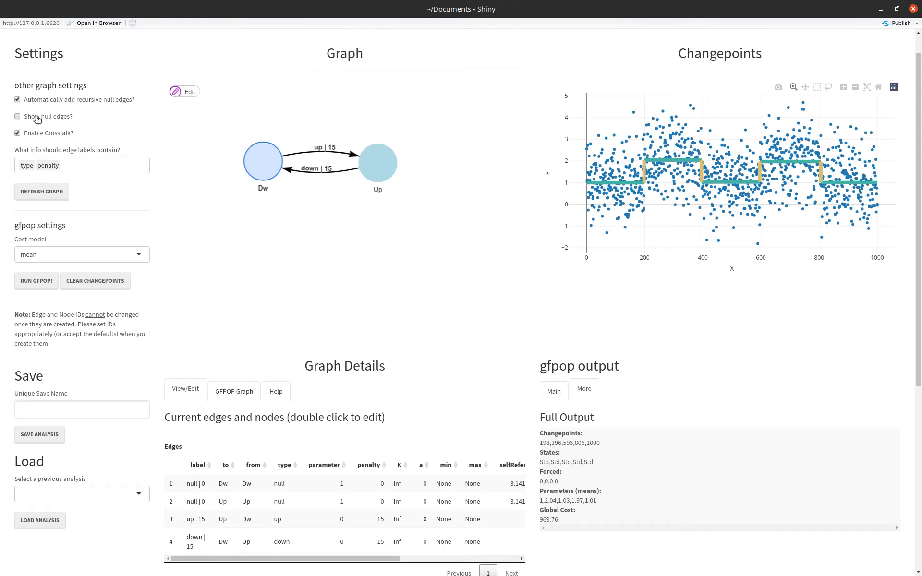
pyautogui.click(37, 118)
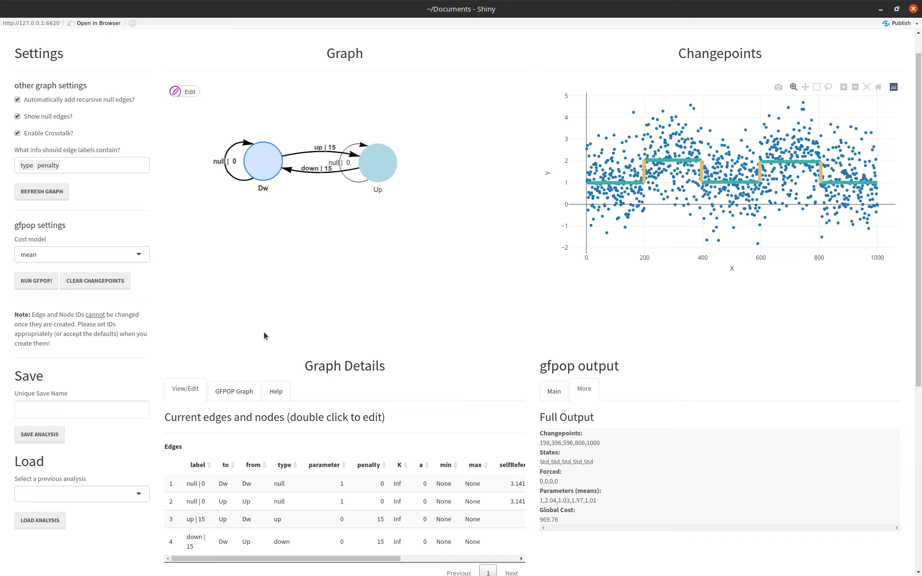
# Replace the constraint graph with a default std graph that has a penalty of 150.
pyautogui.scroll(-5, 264, 333)
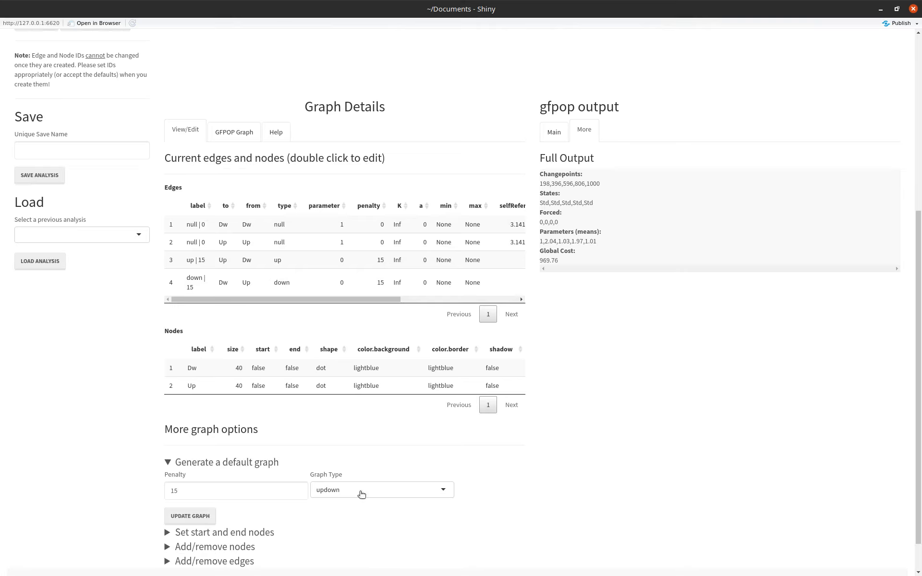
pyautogui.click(347, 491)
pyautogui.click(337, 510)
pyautogui.click(216, 491)
pyautogui.write('0')
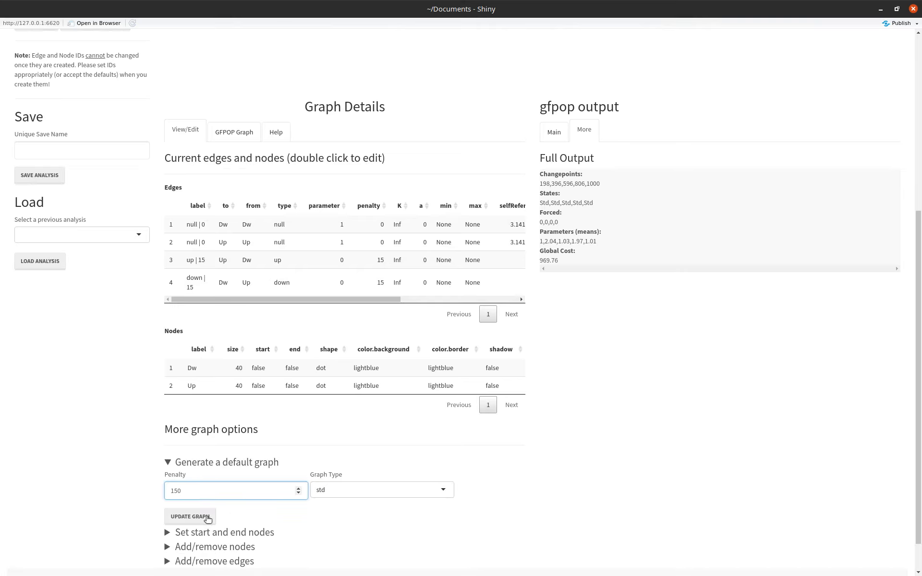
pyautogui.click(207, 518)
pyautogui.scroll(5, 137, 393)
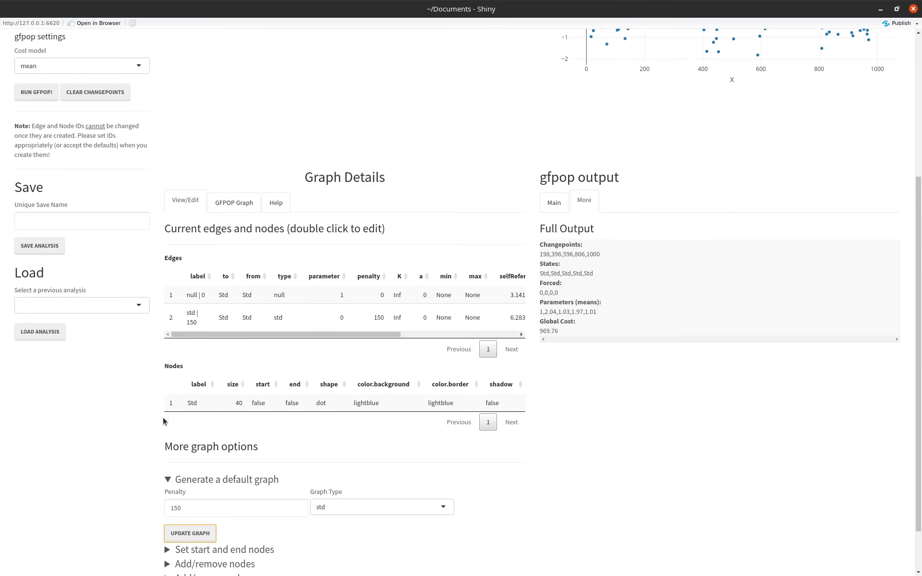
pyautogui.scroll(1, 163, 421)
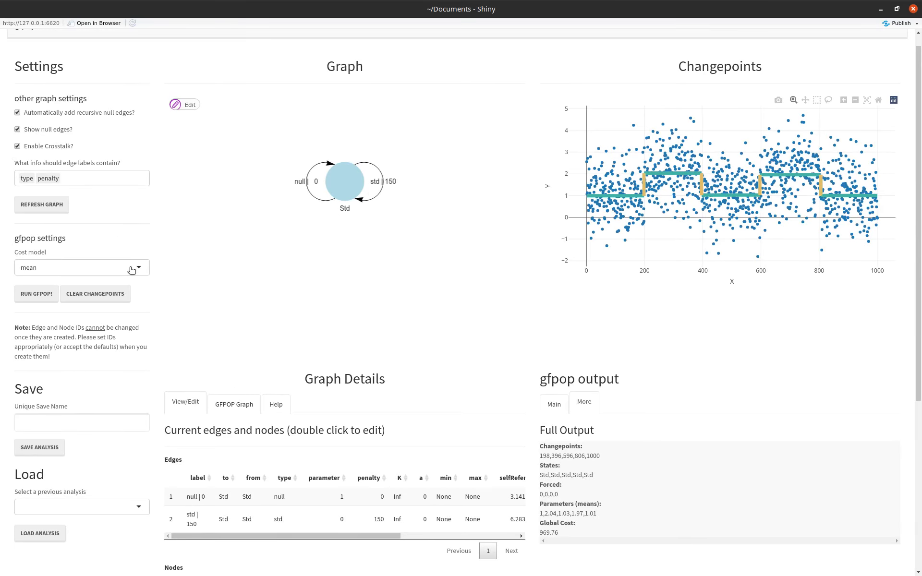
# Run gfpop on the data with the current std graph.
pyautogui.click(39, 296)
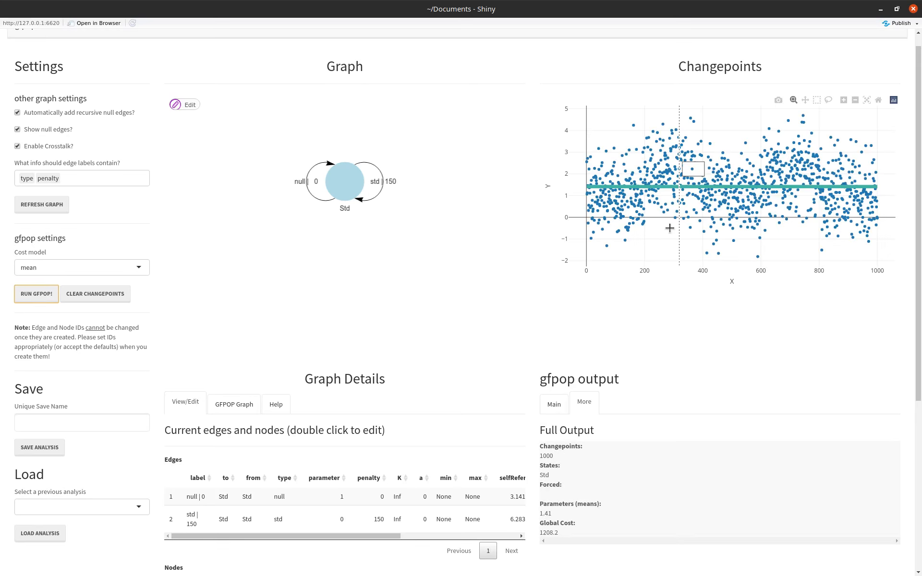
# Examine the options for setting start and end nodes, adding or removing nodes, and adding or removing edges.
pyautogui.scroll(-3, 289, 408)
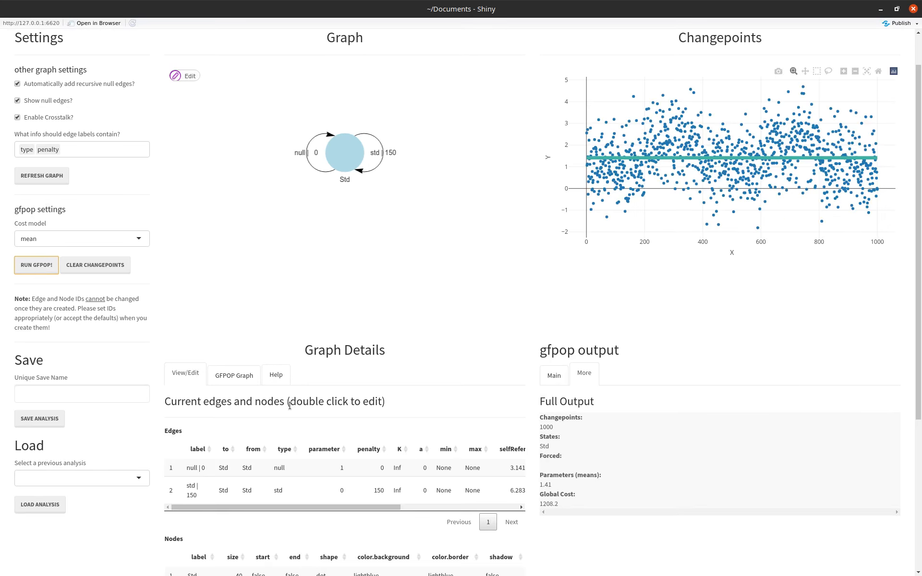
pyautogui.scroll(-2, 289, 405)
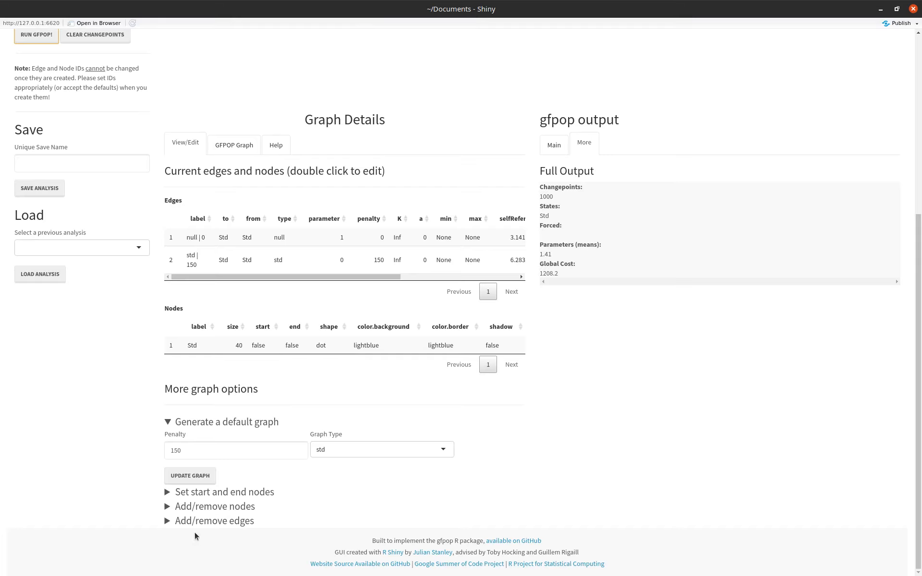
pyautogui.click(167, 492)
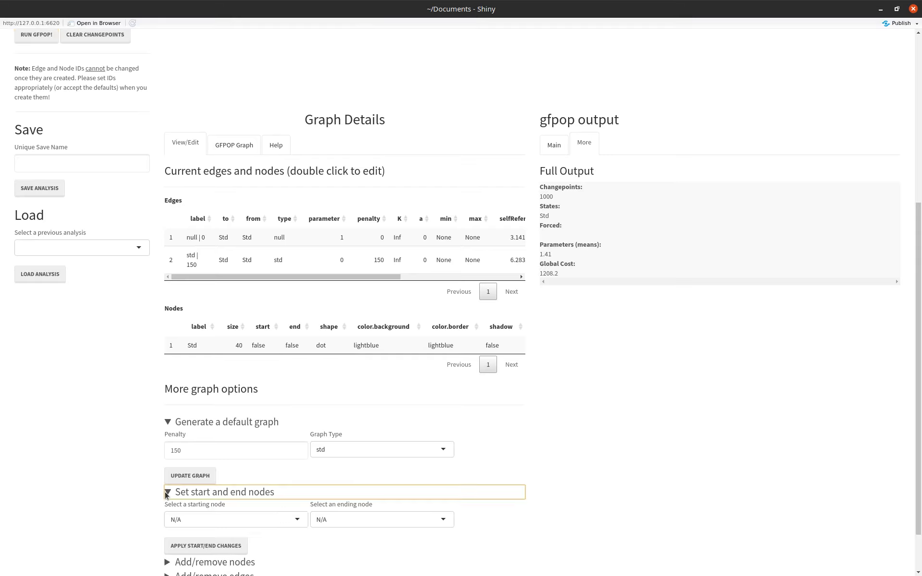
pyautogui.scroll(-1, 165, 497)
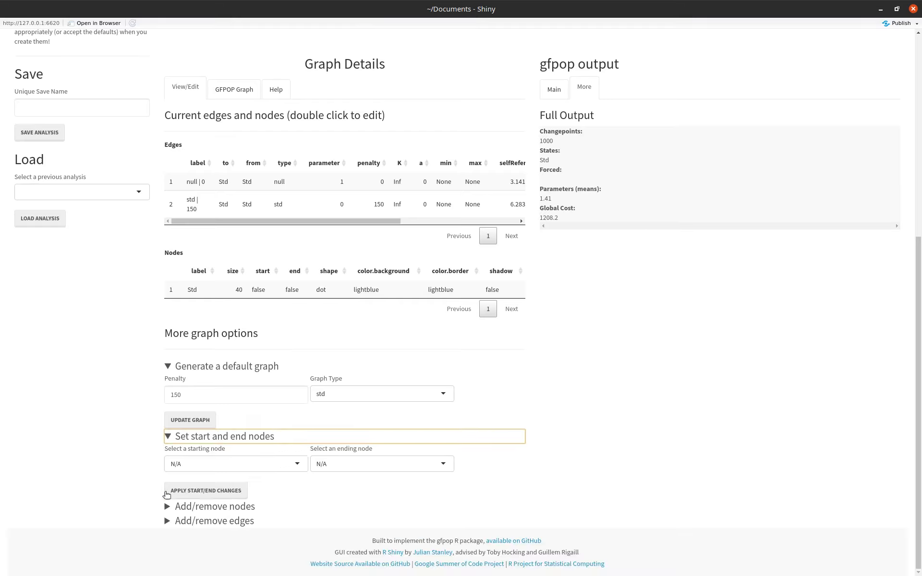
pyautogui.click(201, 508)
pyautogui.scroll(-2, 200, 509)
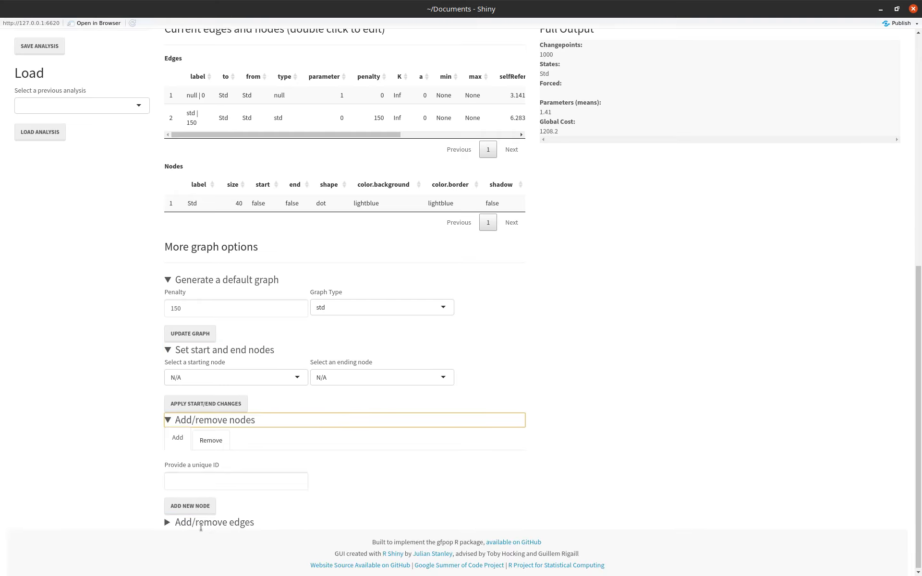
pyautogui.click(200, 523)
pyautogui.scroll(-2, 203, 527)
pyautogui.scroll(-1, 202, 529)
pyautogui.scroll(1, 203, 529)
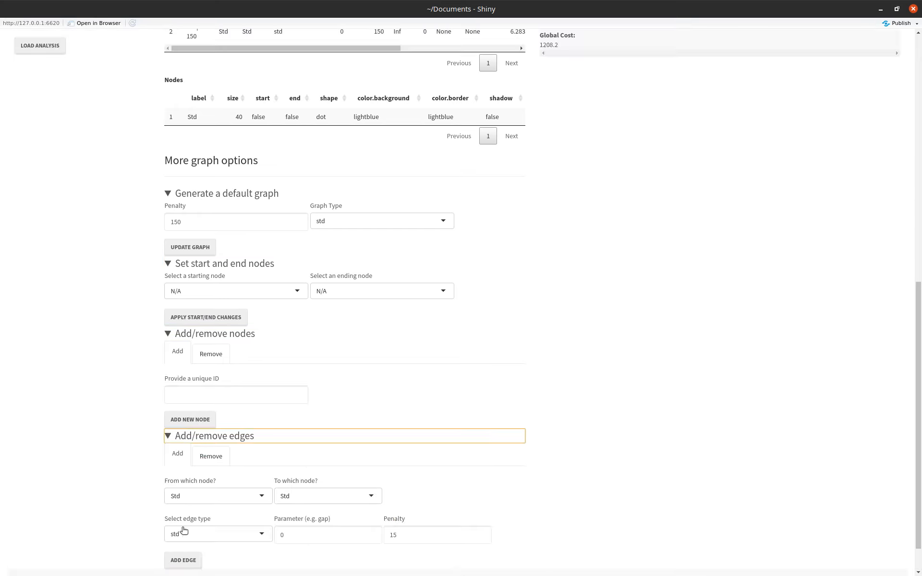
pyautogui.click(186, 437)
pyautogui.click(186, 419)
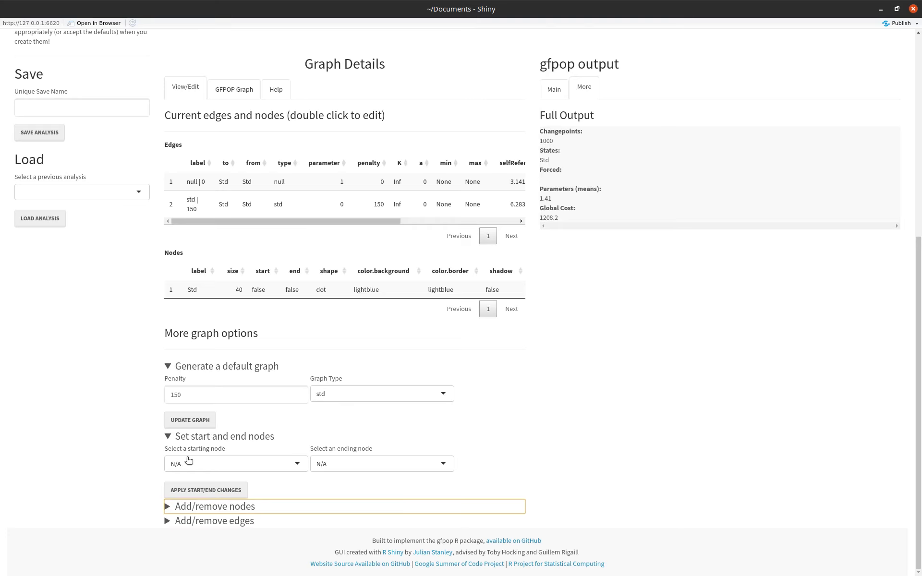
pyautogui.scroll(6, 188, 460)
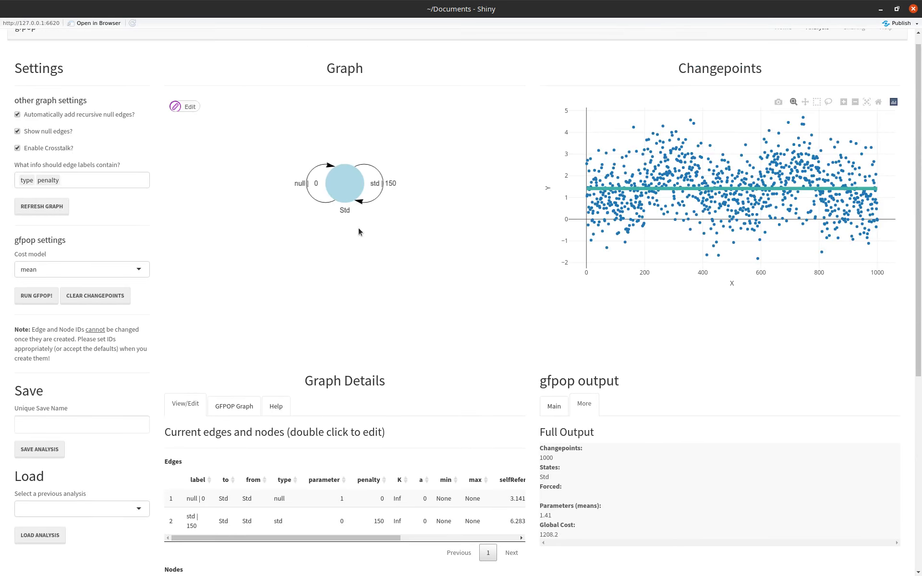
# Move the Std node toward the left side of the graph and change its label to Dwn.
pyautogui.moveTo(345, 190); pyautogui.dragTo(255, 170)
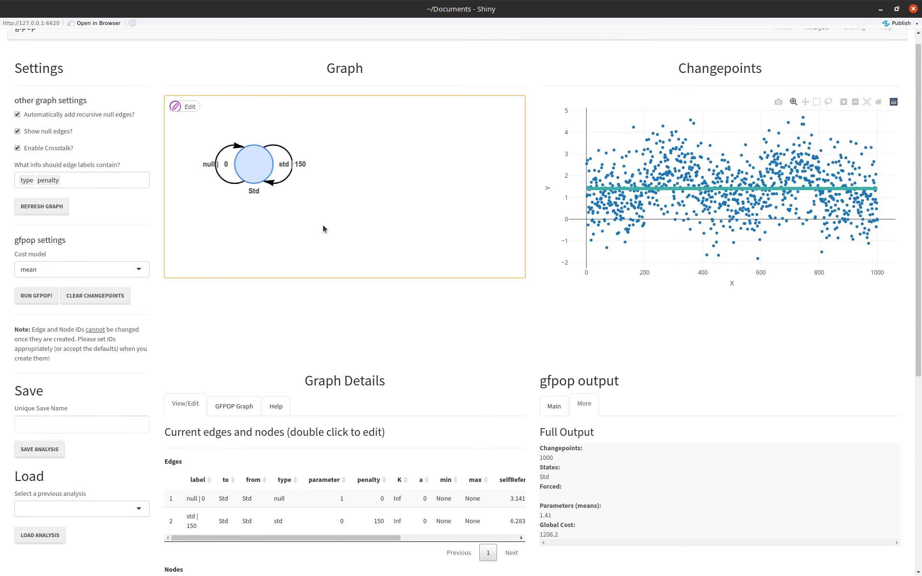
pyautogui.click(251, 172)
pyautogui.click(191, 107)
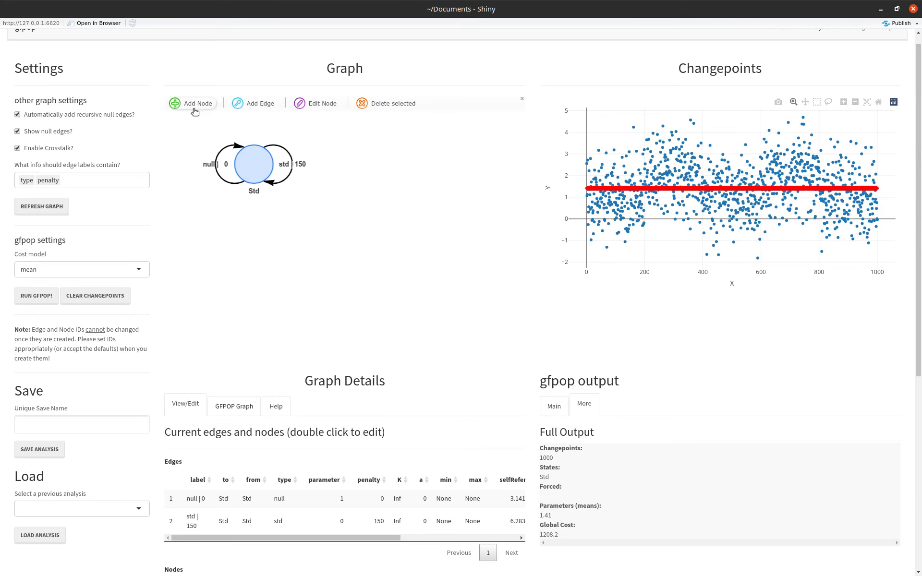
pyautogui.click(322, 103)
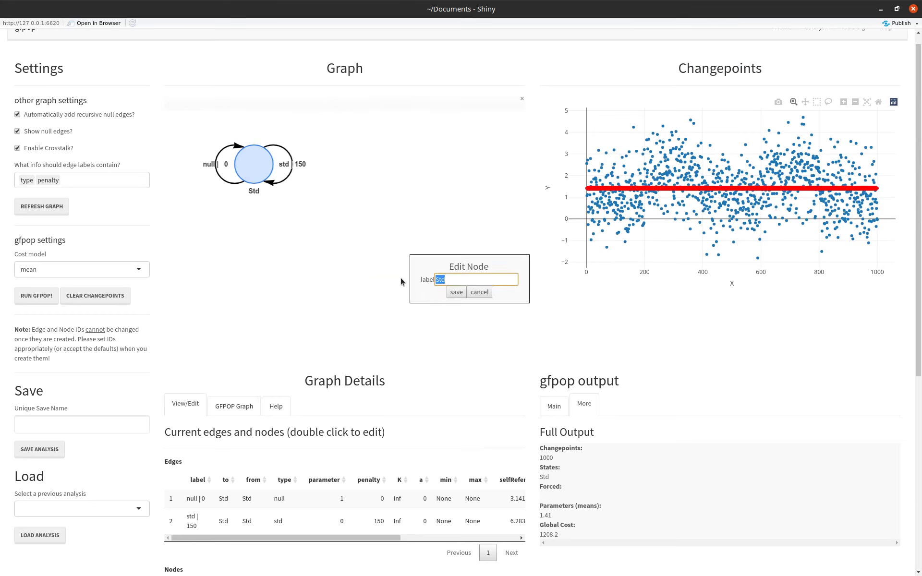
pyautogui.write('Dwn')
pyautogui.click(455, 292)
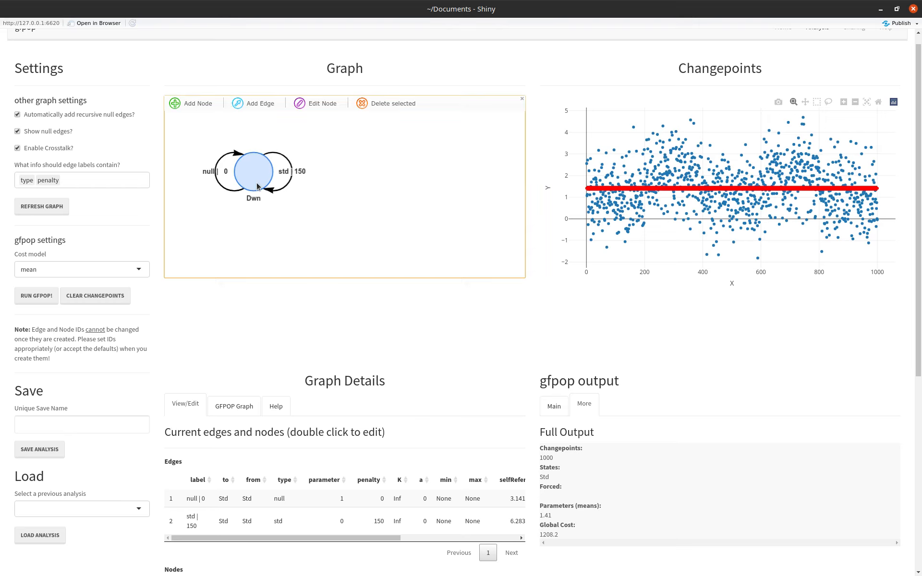
# Add a new node labelled Up to the right of the Dwn node.
pyautogui.click(183, 103)
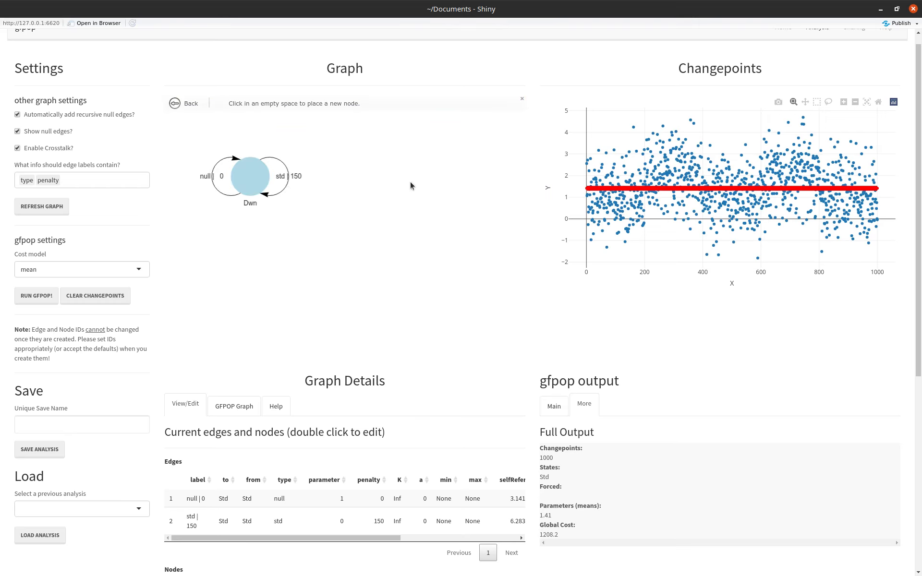
pyautogui.click(408, 182)
pyautogui.press('Tab')
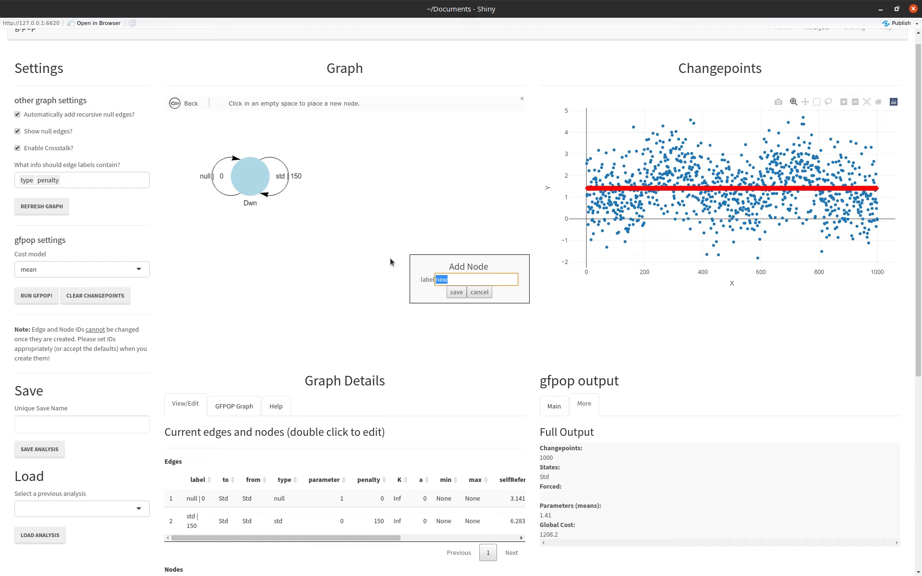
pyautogui.write('Up')
pyautogui.click(457, 292)
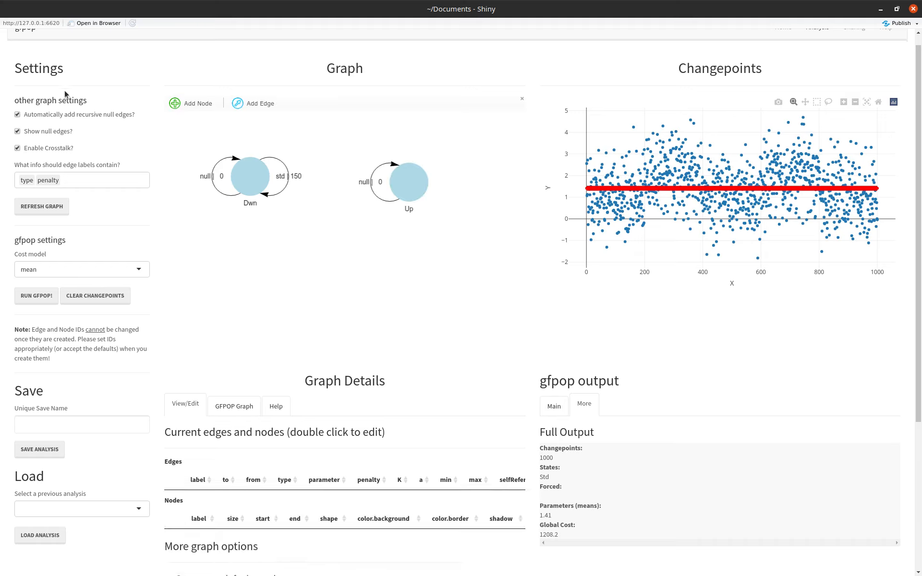
# Hide the null edges and reposition the Up and Dwn nodes slightly farther apart.
pyautogui.click(44, 134)
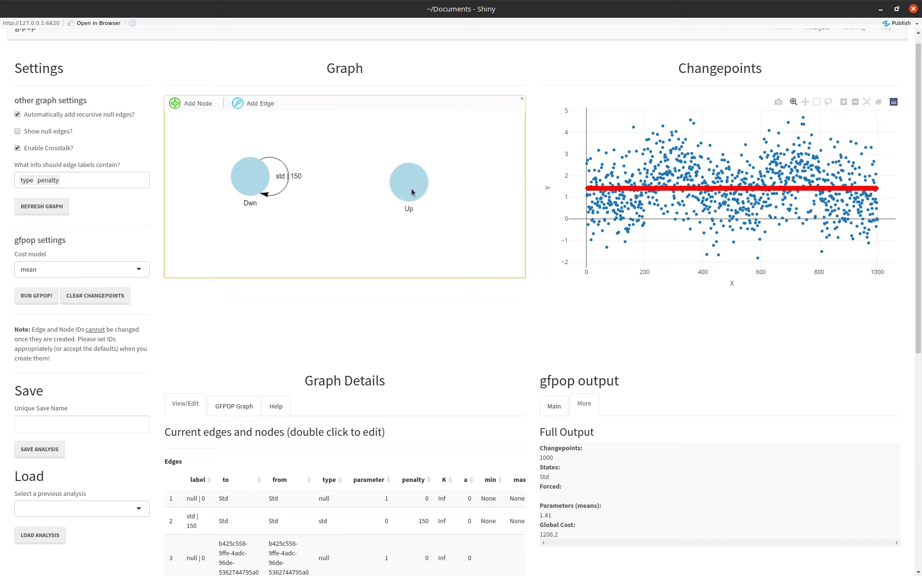
pyautogui.moveTo(412, 193); pyautogui.dragTo(412, 181)
pyautogui.click(243, 189)
pyautogui.moveTo(241, 187); pyautogui.dragTo(236, 188)
# Delete the std edge that loops from the Dwn node back to itself.
pyautogui.click(262, 198)
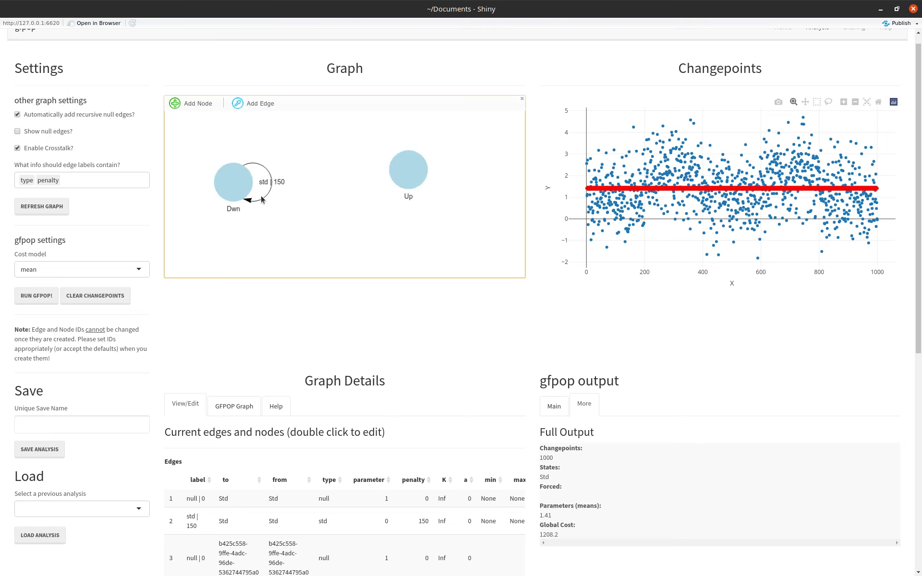
pyautogui.click(266, 202)
pyautogui.click(365, 105)
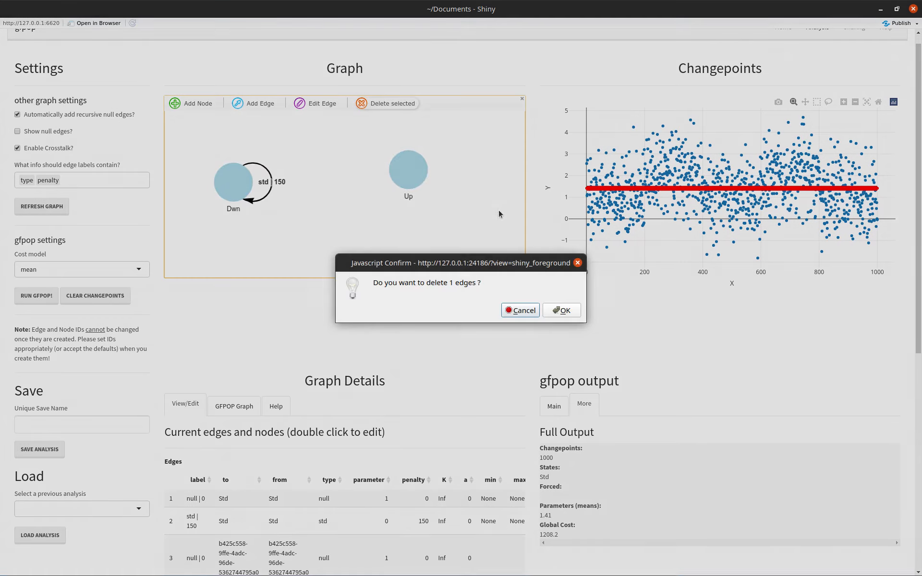
pyautogui.click(561, 310)
# Add an edge from the Dwn node to the Up node.
pyautogui.click(191, 105)
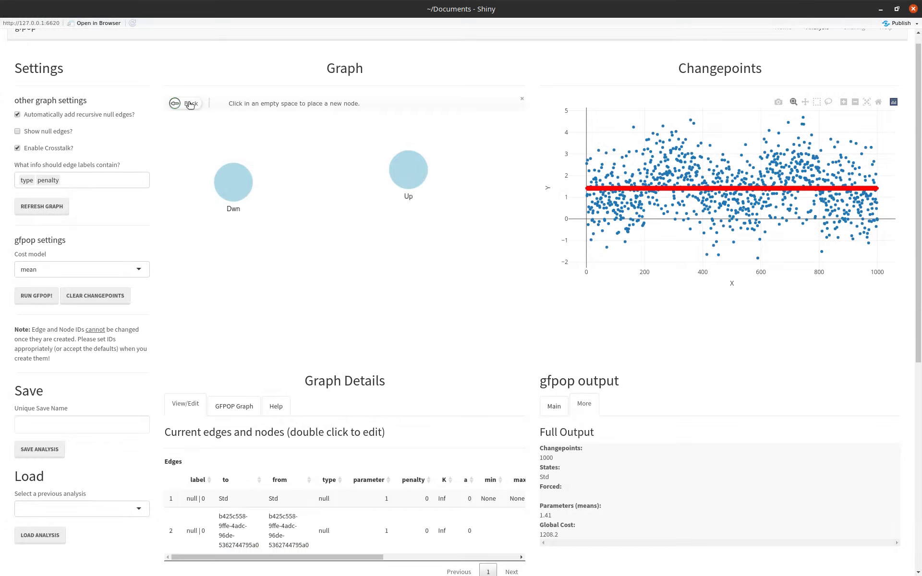
pyautogui.click(191, 105)
pyautogui.click(240, 105)
pyautogui.moveTo(237, 181); pyautogui.dragTo(386, 166)
# Change the type of the edge from Dwn to Up to up.
pyautogui.click(325, 158)
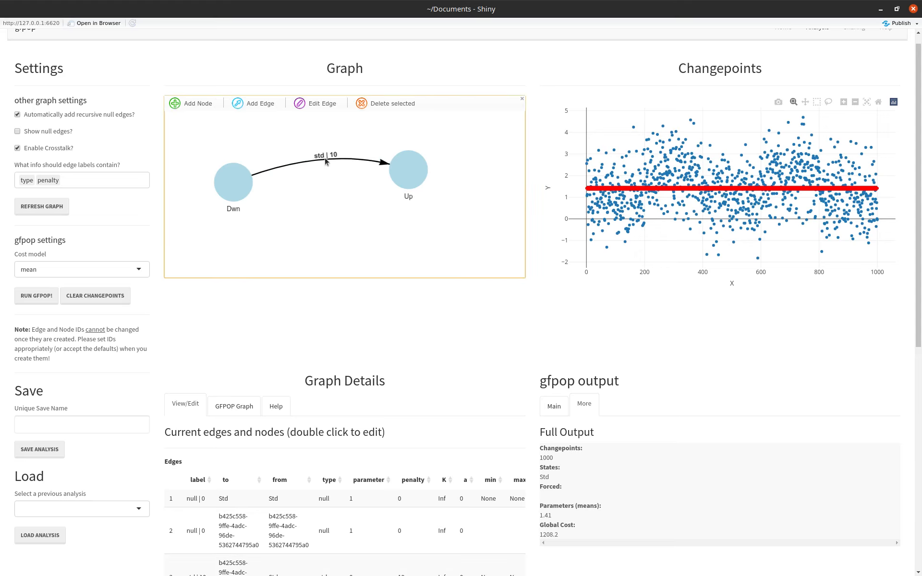
pyautogui.click(311, 105)
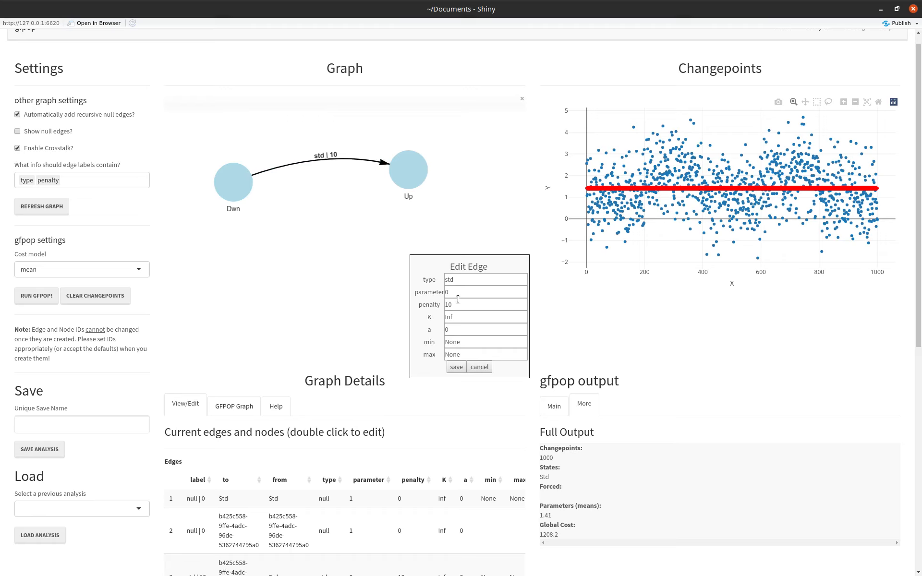
pyautogui.moveTo(457, 285); pyautogui.dragTo(409, 280)
pyautogui.write('up')
pyautogui.click(457, 292)
pyautogui.click(457, 367)
# Add a return edge from the Up node to the Dwn node.
pyautogui.click(408, 183)
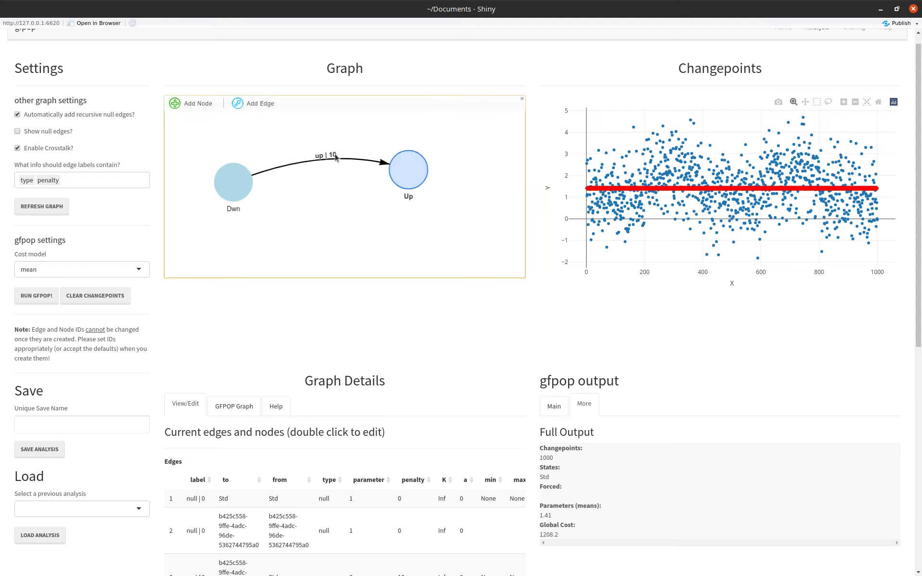
pyautogui.click(262, 106)
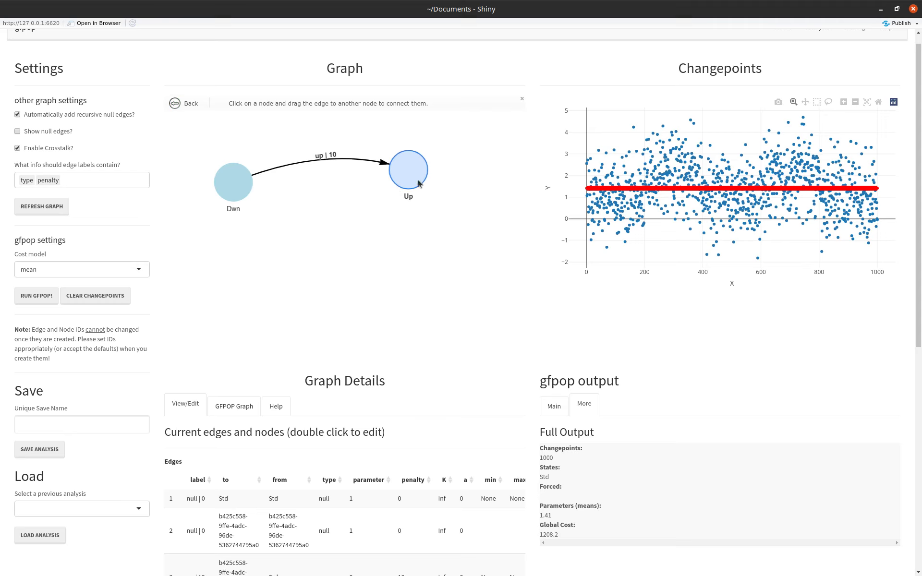
pyautogui.moveTo(414, 184); pyautogui.dragTo(243, 194)
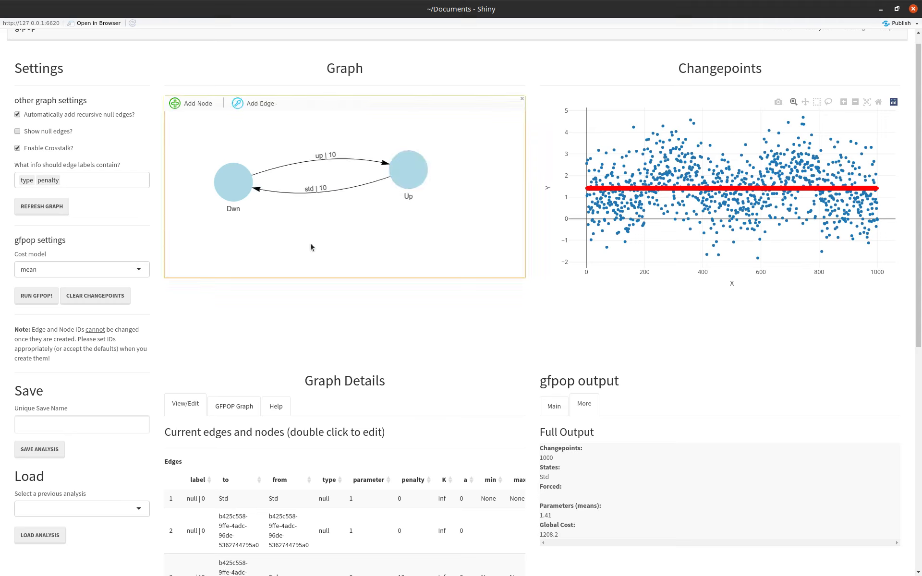
# Change the type of the edge from Up to Dwn to down.
pyautogui.click(322, 189)
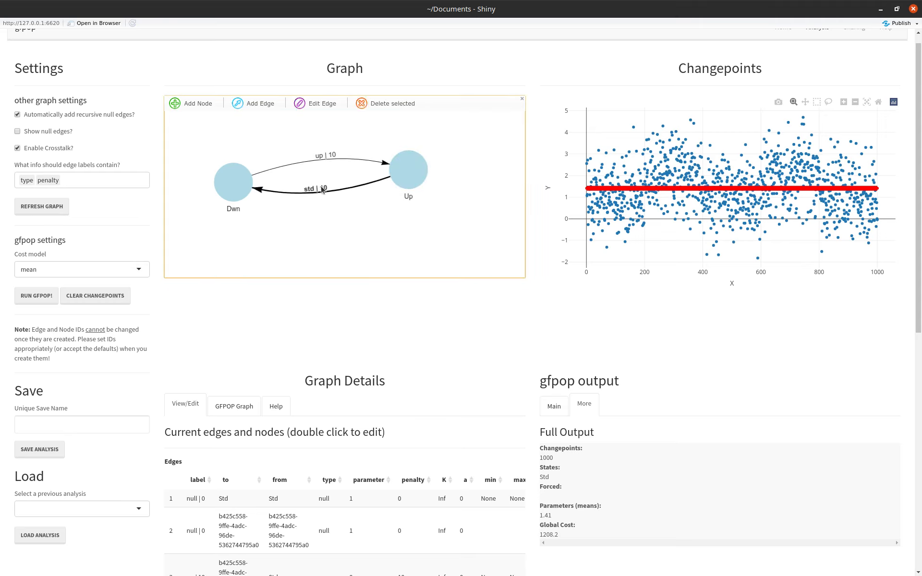
pyautogui.click(317, 104)
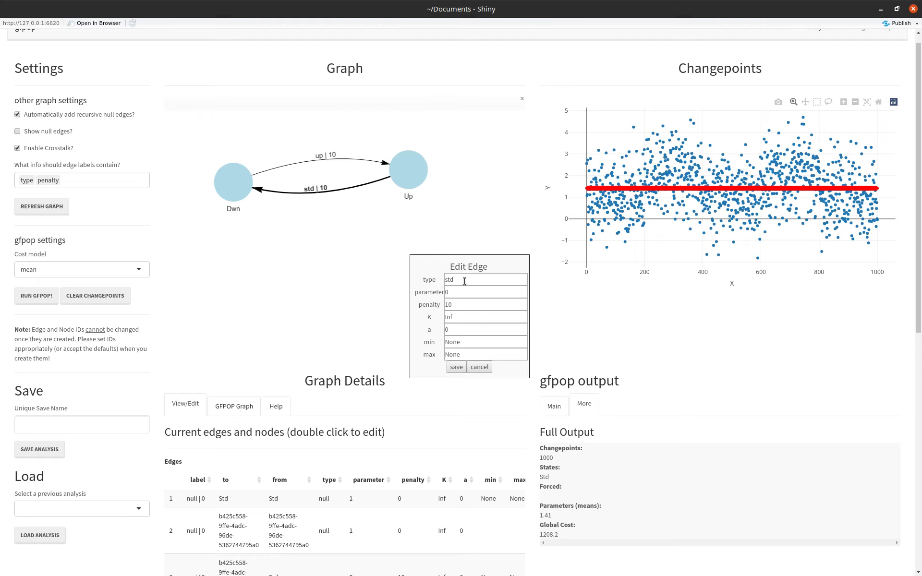
pyautogui.moveTo(459, 280); pyautogui.dragTo(412, 281)
pyautogui.write('down')
pyautogui.click(457, 367)
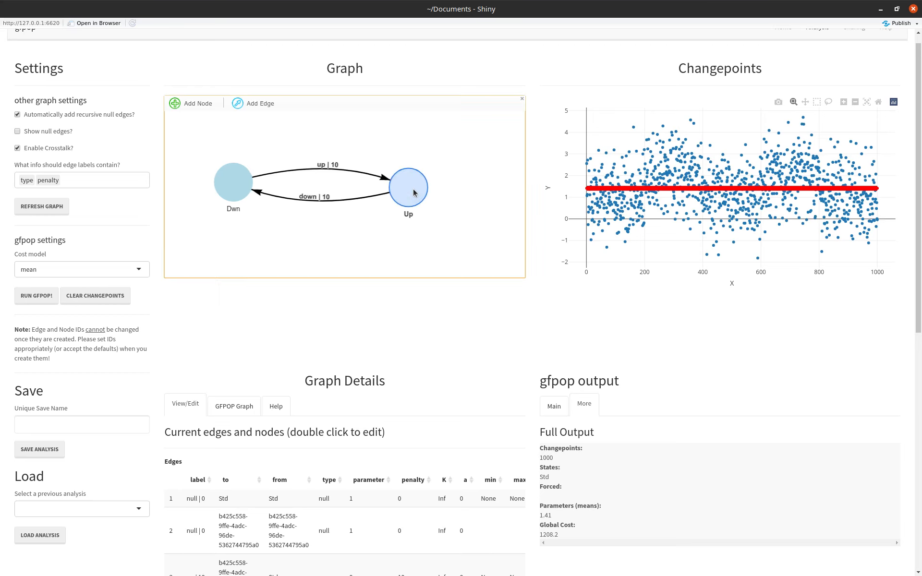
# Run gfpop with the new two-node Dwn and Up graph.
pyautogui.click(38, 296)
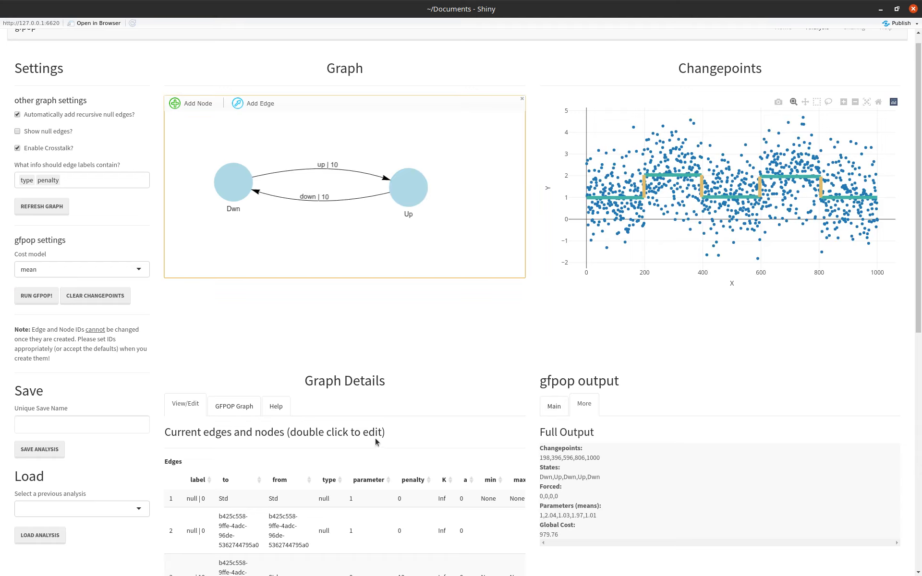
# Inspect the states of successive changepoint segments in the plot, and select the Up node to highlight its matching segments.
pyautogui.moveTo(620, 215)
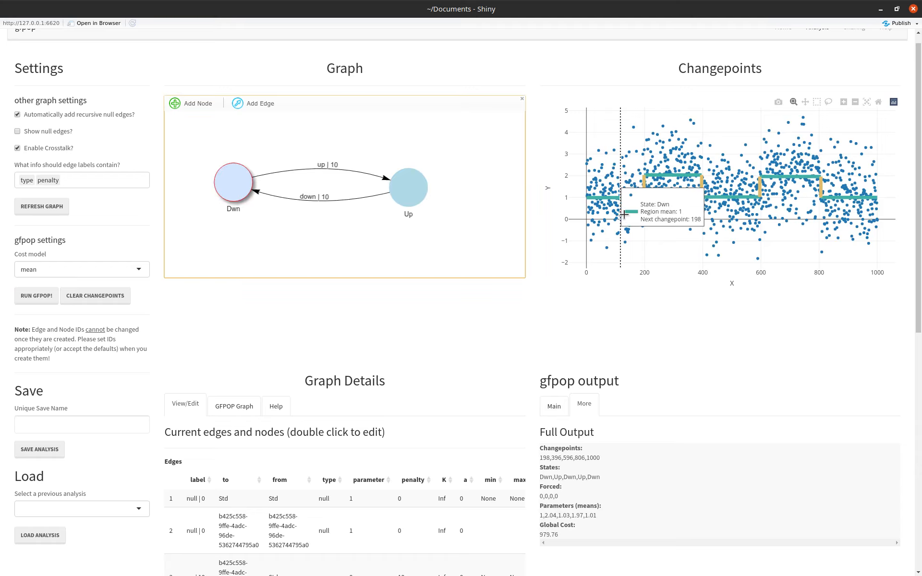
pyautogui.moveTo(666, 212)
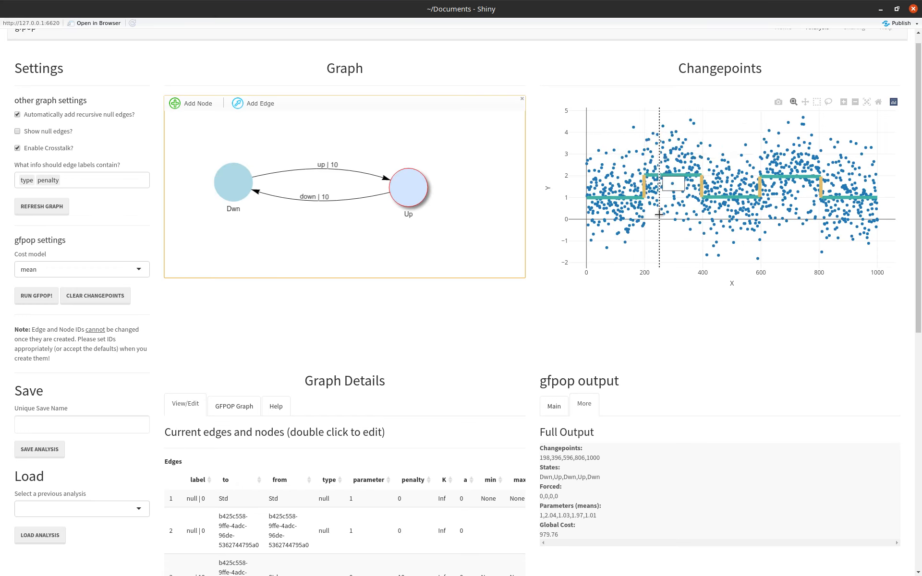
pyautogui.moveTo(715, 214)
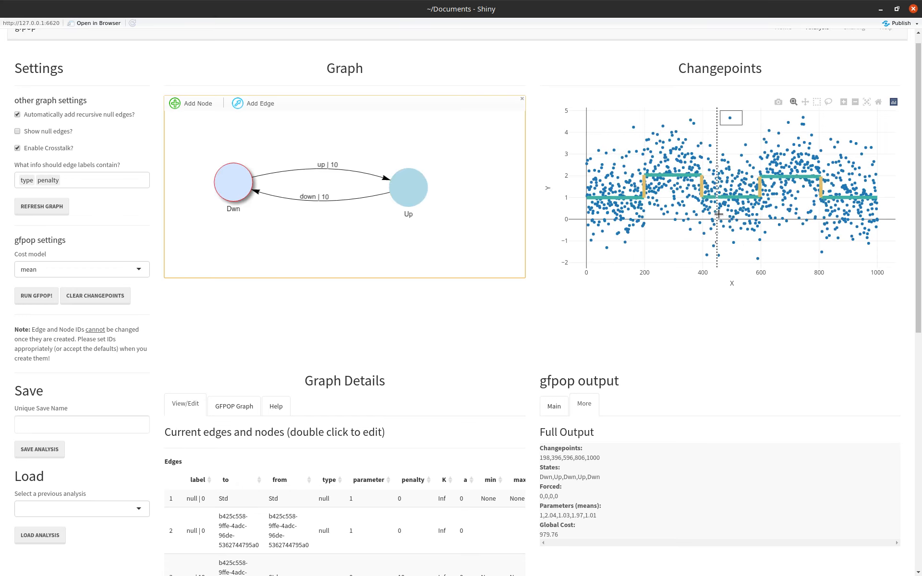
pyautogui.moveTo(761, 214)
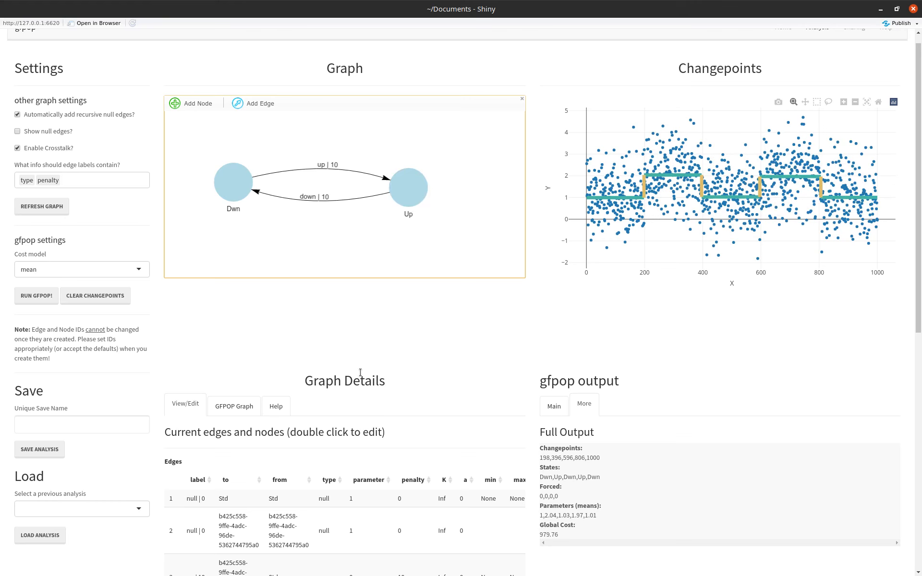
pyautogui.click(400, 191)
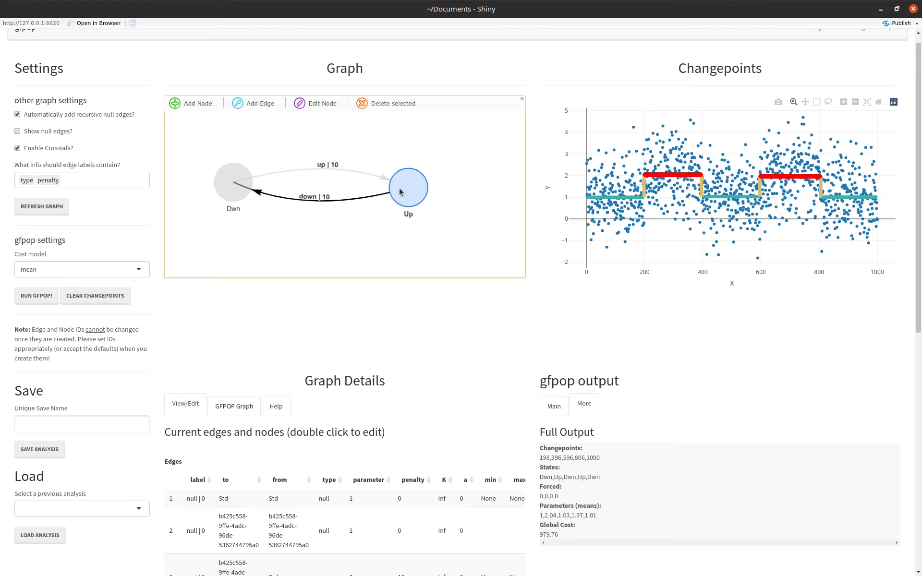
pyautogui.click(384, 313)
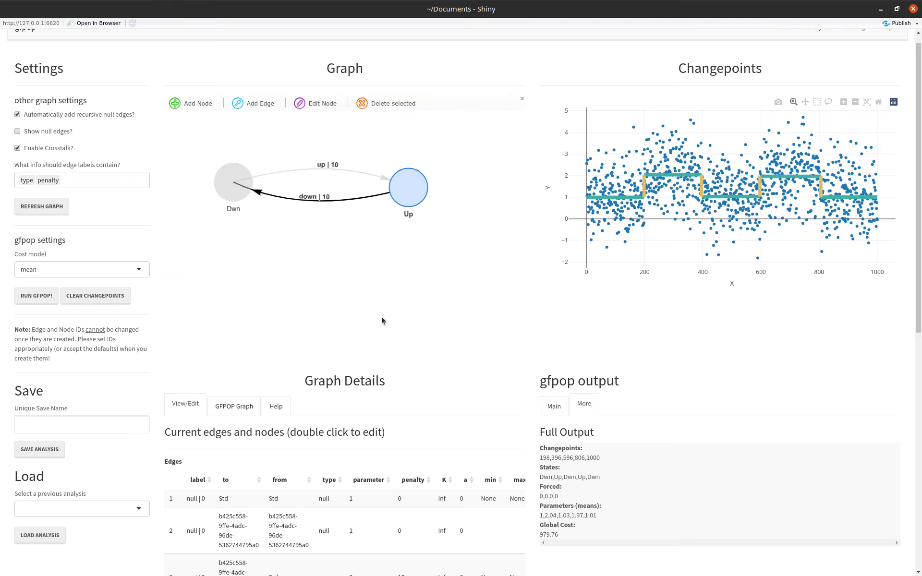
# Clear the node selection and view the table of the current graph that gets sent to gfpop.
pyautogui.click(231, 185)
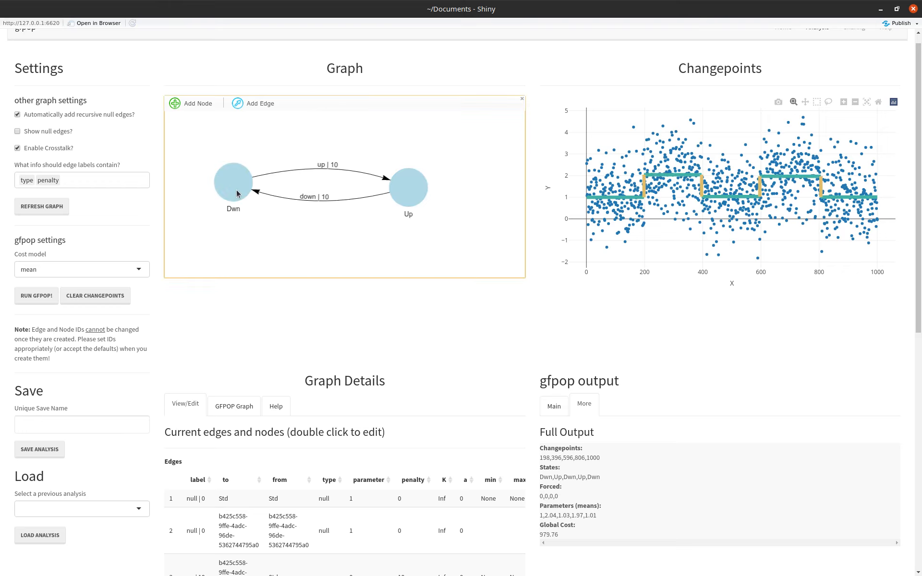
pyautogui.click(269, 224)
pyautogui.click(234, 405)
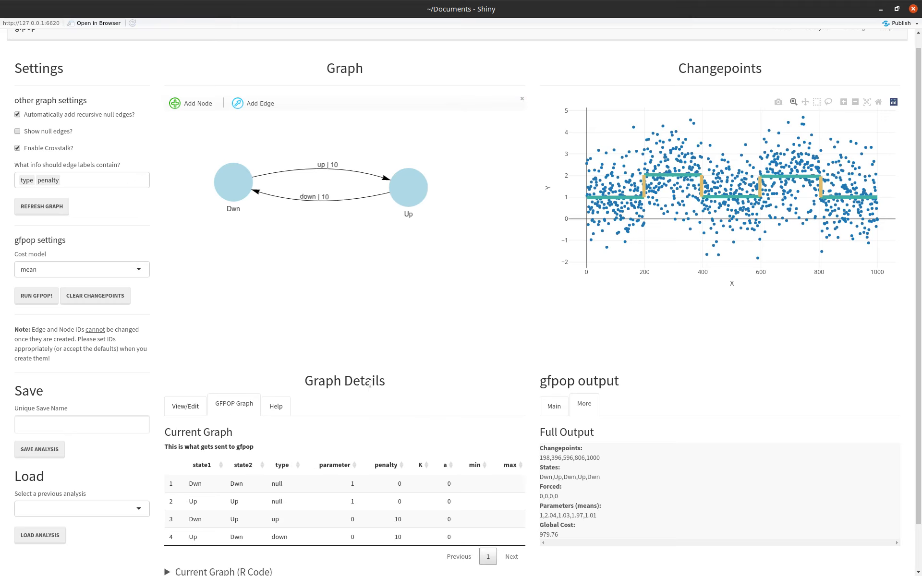
pyautogui.scroll(-1, 370, 382)
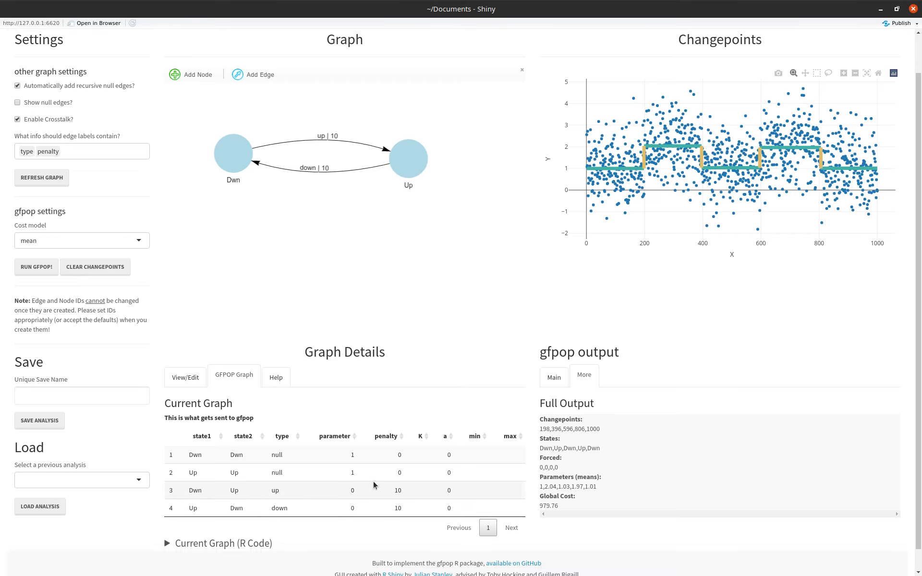
# Set the penalty of the Dwn-to-Up edge to 100 and run gfpop.
pyautogui.doubleClick(398, 490)
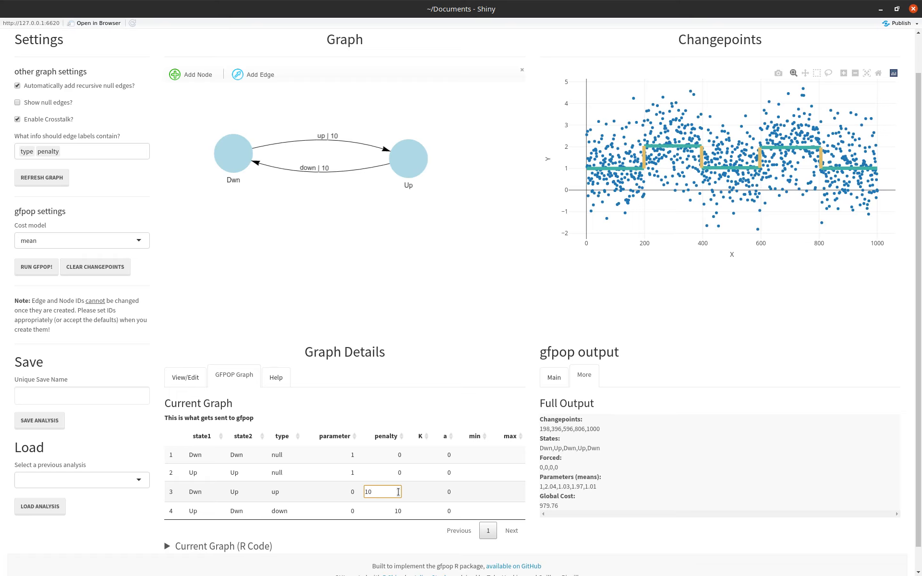
pyautogui.write('0')
pyautogui.press('Return')
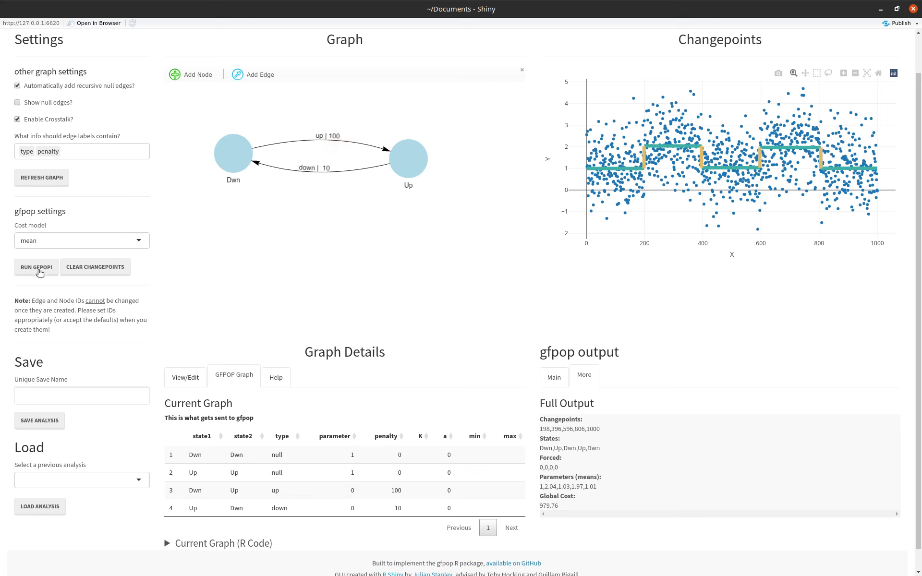
pyautogui.click(39, 272)
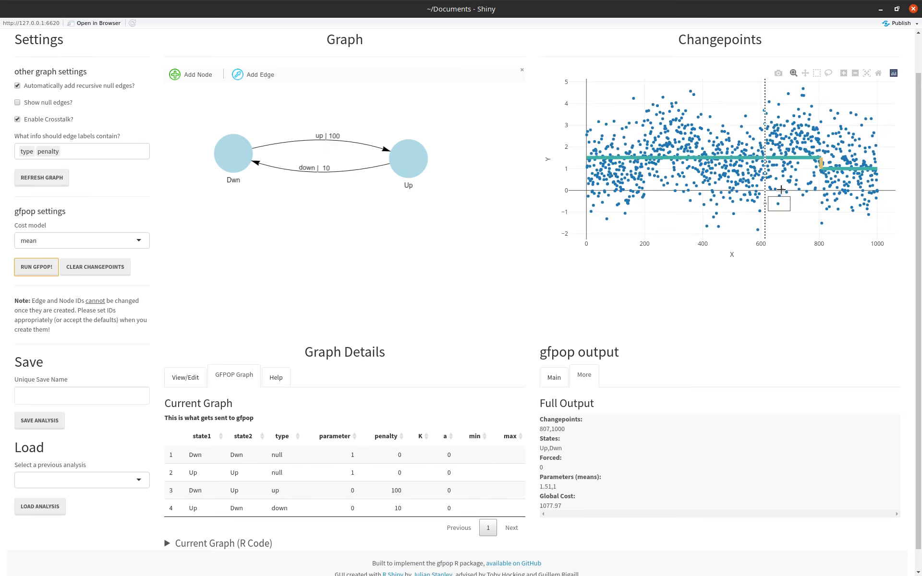
# Set the Dwn-to-Up edge's penalty back to 10 and rerun gfpop.
pyautogui.doubleClick(400, 492)
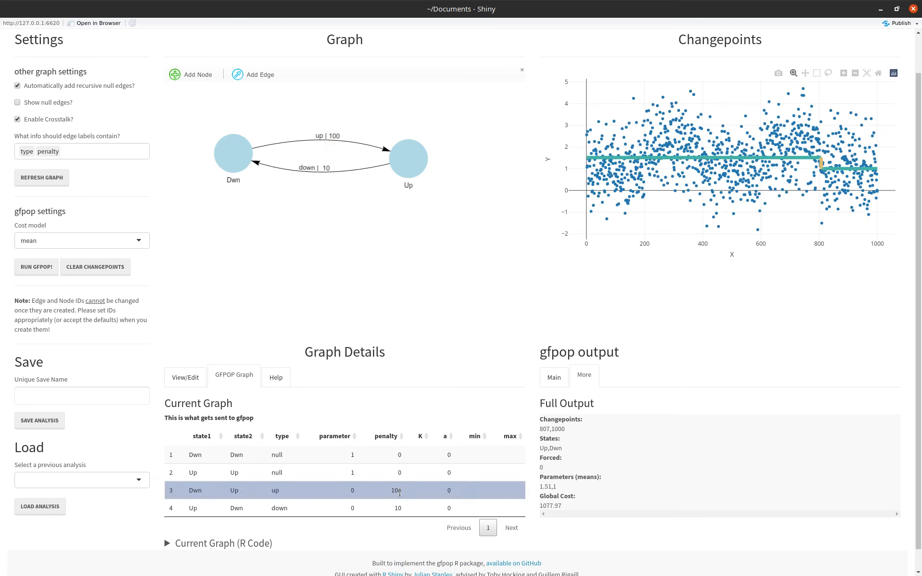
pyautogui.click(400, 493)
pyautogui.click(400, 493)
pyautogui.click(400, 493)
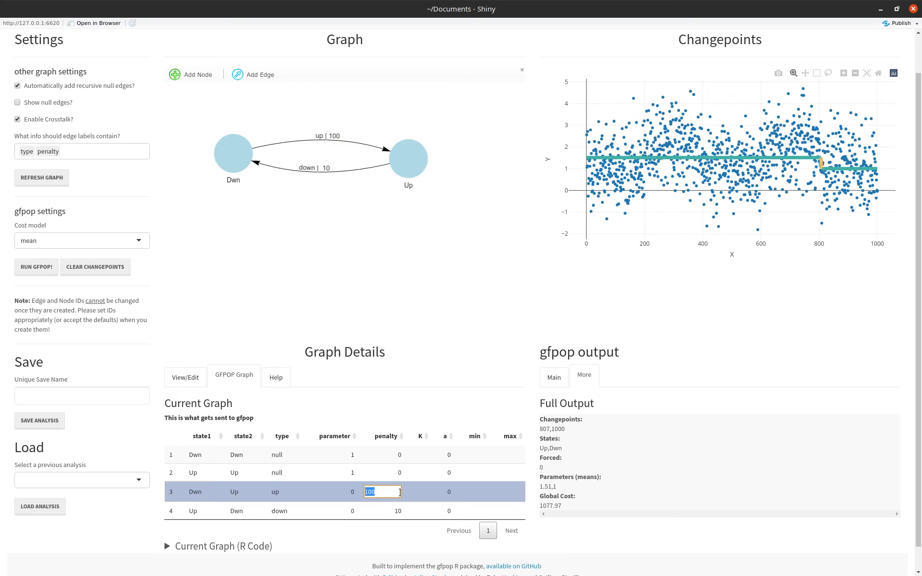
pyautogui.write('10')
pyautogui.press('Return')
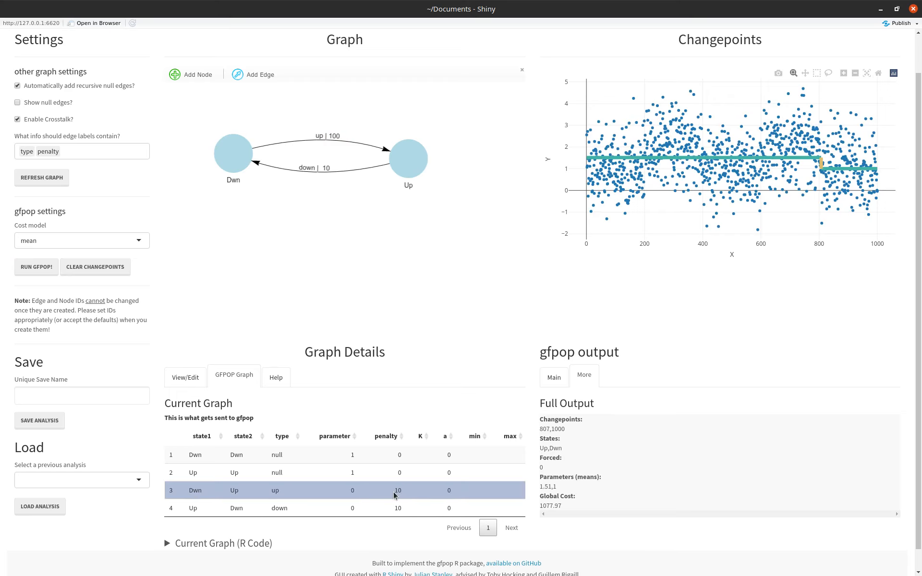
pyautogui.click(32, 271)
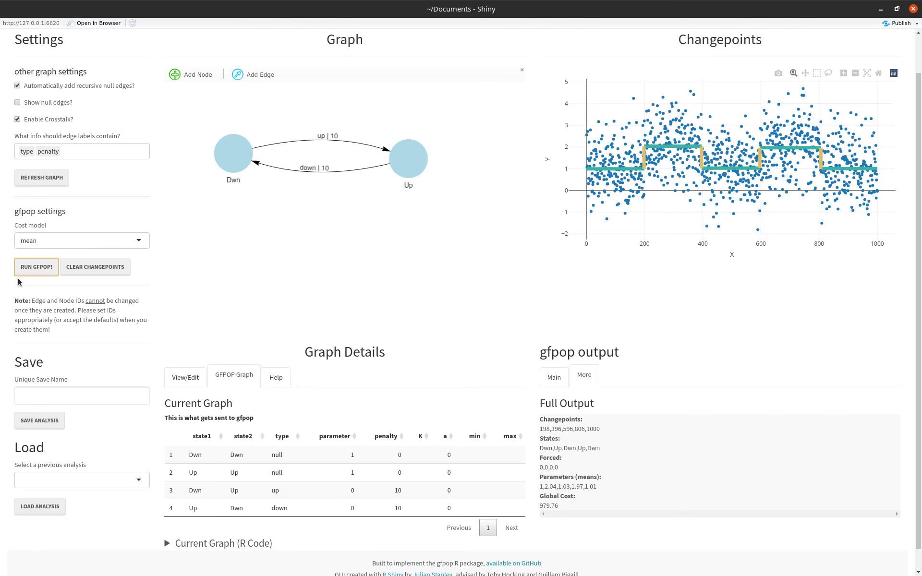
# Set Up as both the starting and the ending node and apply the start/end changes.
pyautogui.click(185, 386)
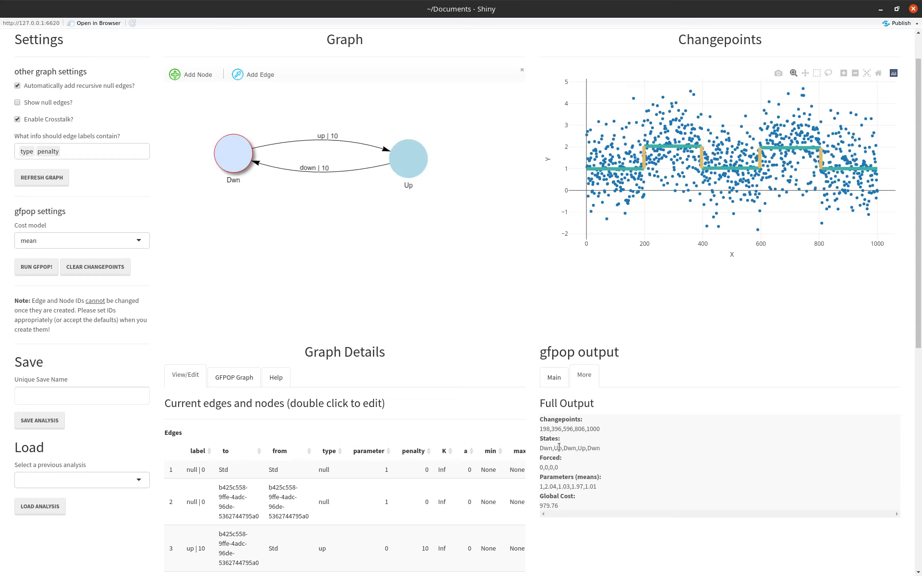
pyautogui.scroll(-3, 149, 447)
pyautogui.scroll(-5, 149, 447)
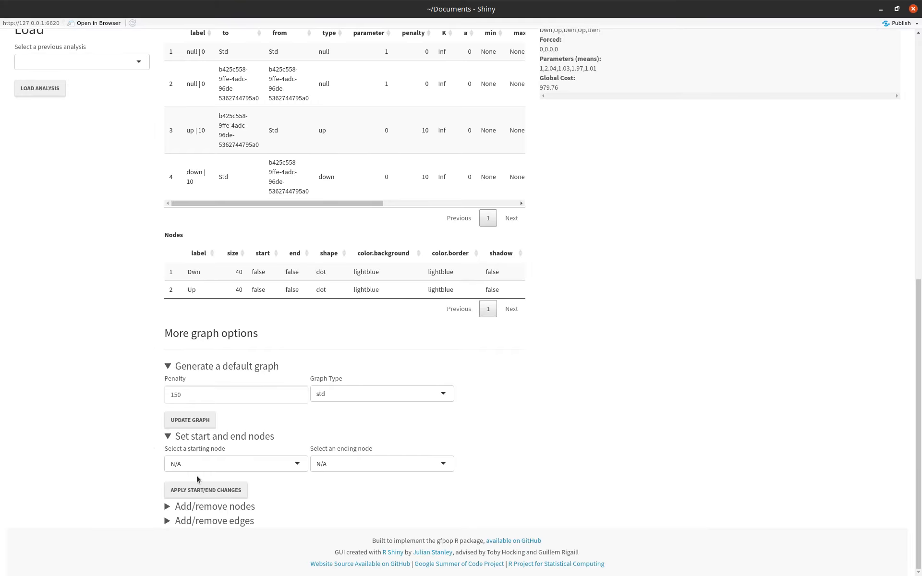
pyautogui.click(201, 465)
pyautogui.click(189, 508)
pyautogui.click(358, 465)
pyautogui.click(339, 506)
pyautogui.click(240, 491)
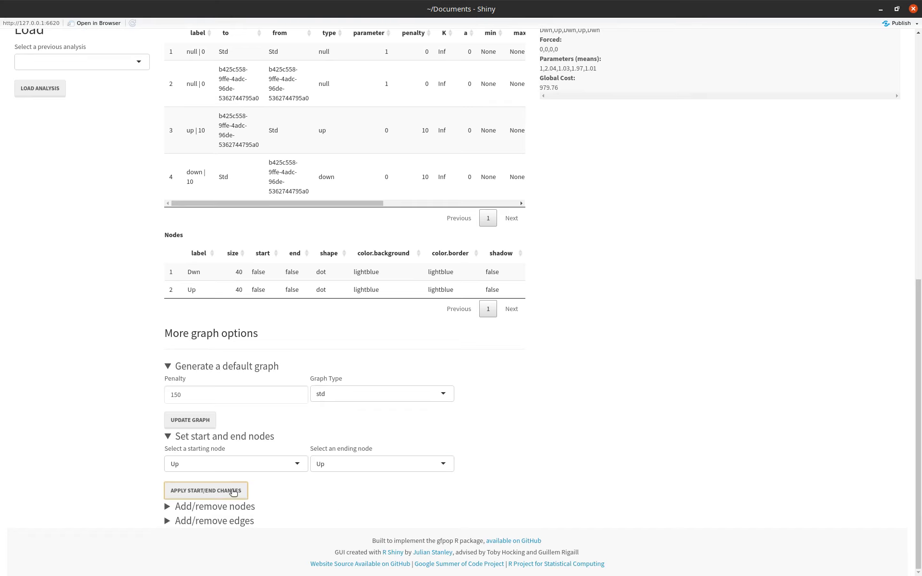
# Run gfpop with the Up start and end constraint, inspect the plot closely around X 760 to 850, and restore the full range.
pyautogui.scroll(4, 88, 354)
pyautogui.scroll(5, 88, 354)
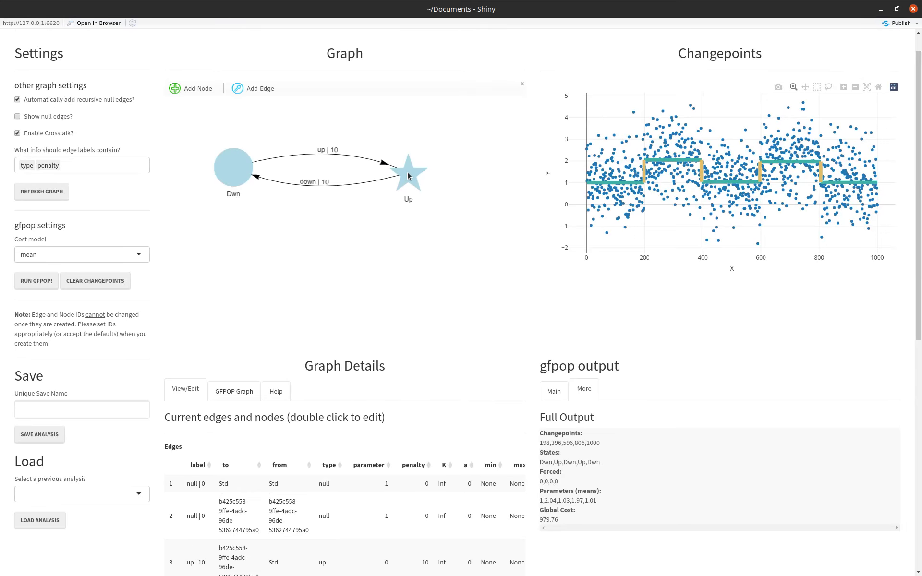
pyautogui.click(36, 281)
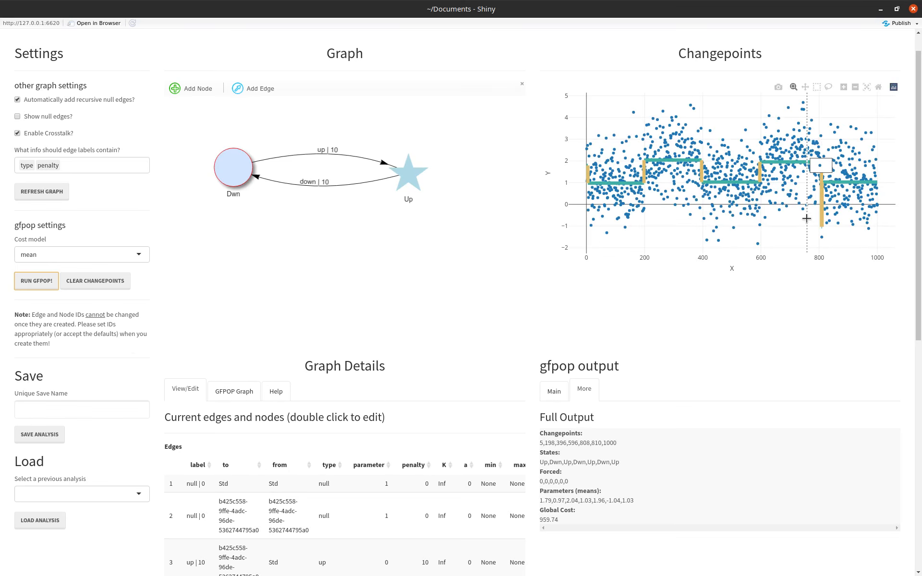
pyautogui.moveTo(807, 219); pyautogui.dragTo(834, 219)
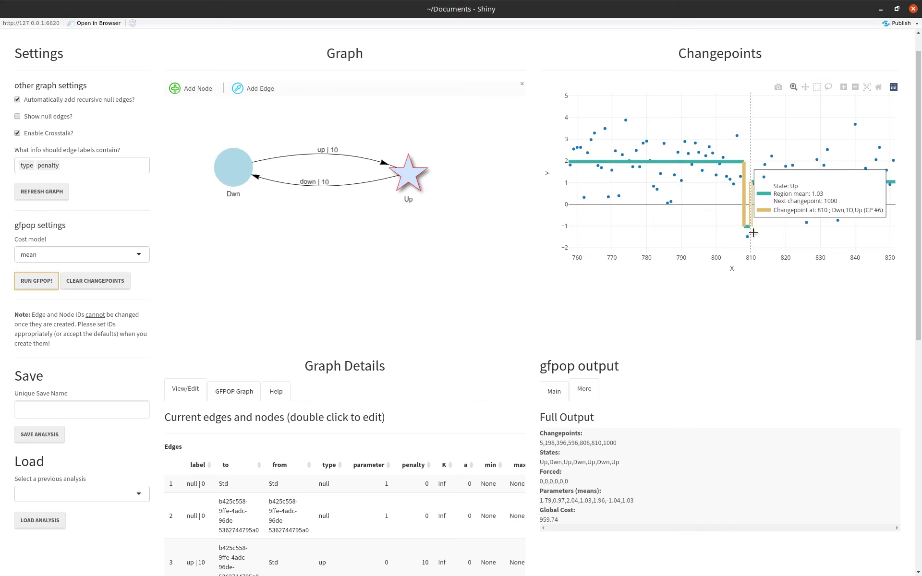
pyautogui.doubleClick(798, 232)
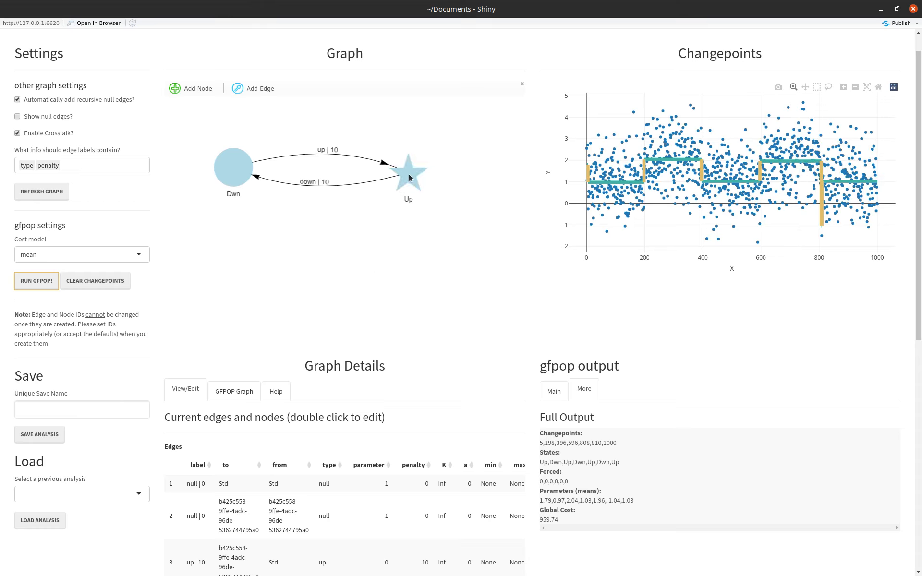
# Set the ending node to N/A, keeping Up as the starting node, and apply the change.
pyautogui.scroll(-8, 149, 394)
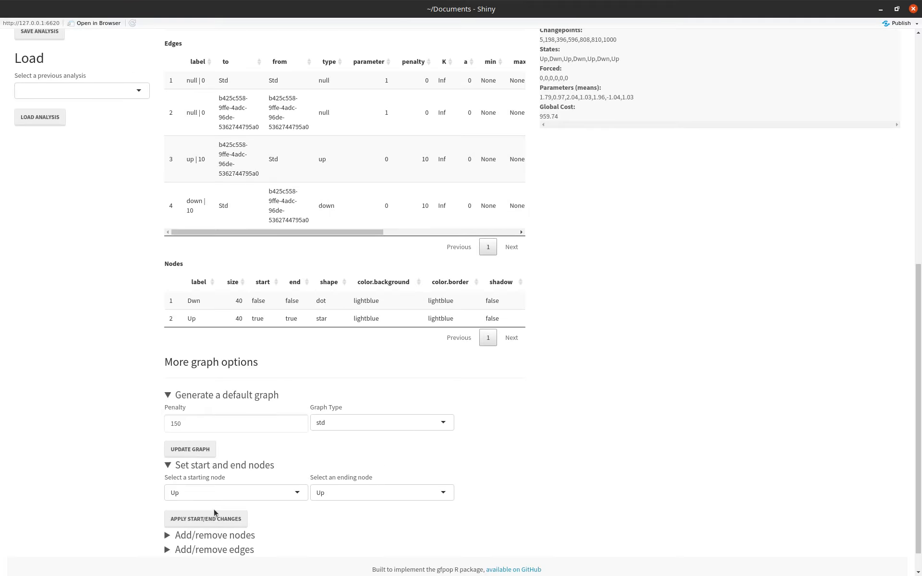
pyautogui.click(351, 493)
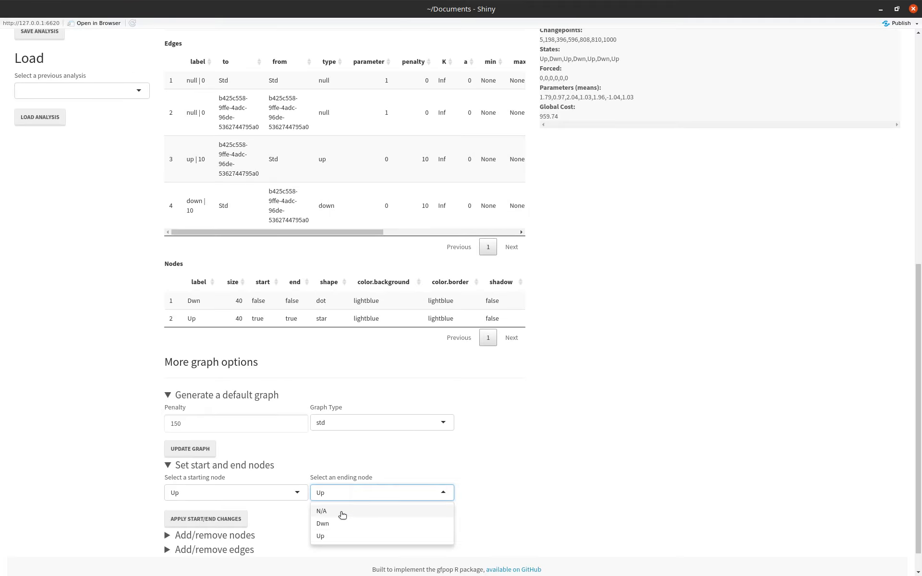
pyautogui.click(341, 513)
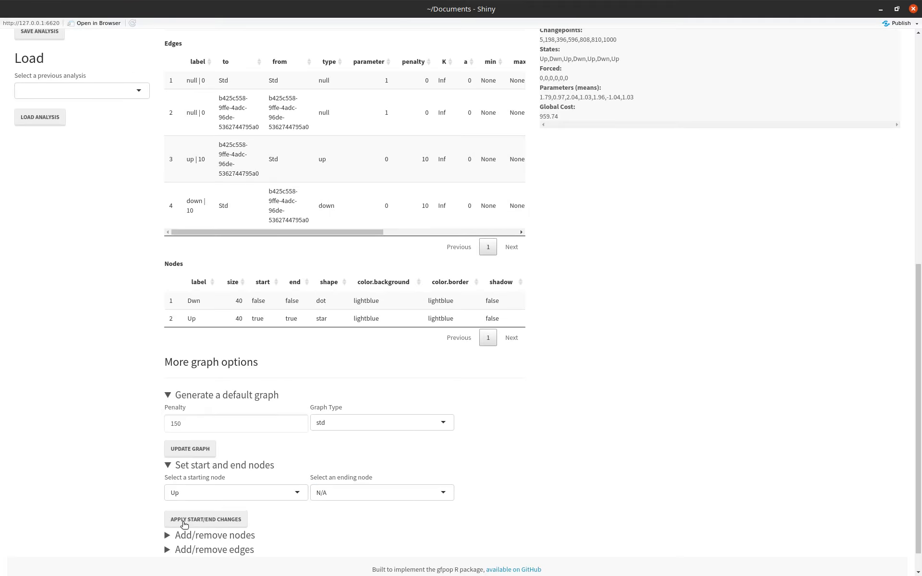
pyautogui.click(184, 525)
pyautogui.scroll(8, 122, 436)
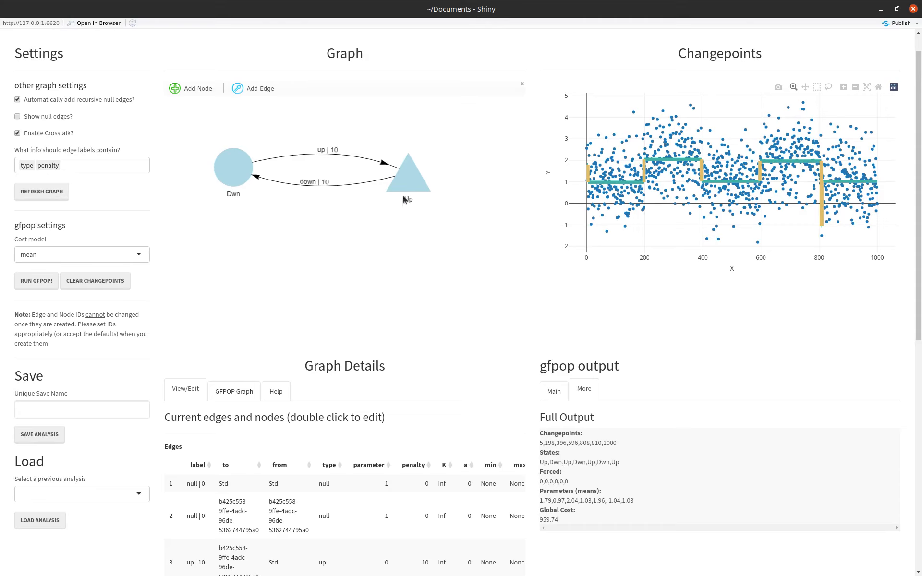
# Set the ending node to Dwn and apply the start/end changes.
pyautogui.scroll(-8, 361, 460)
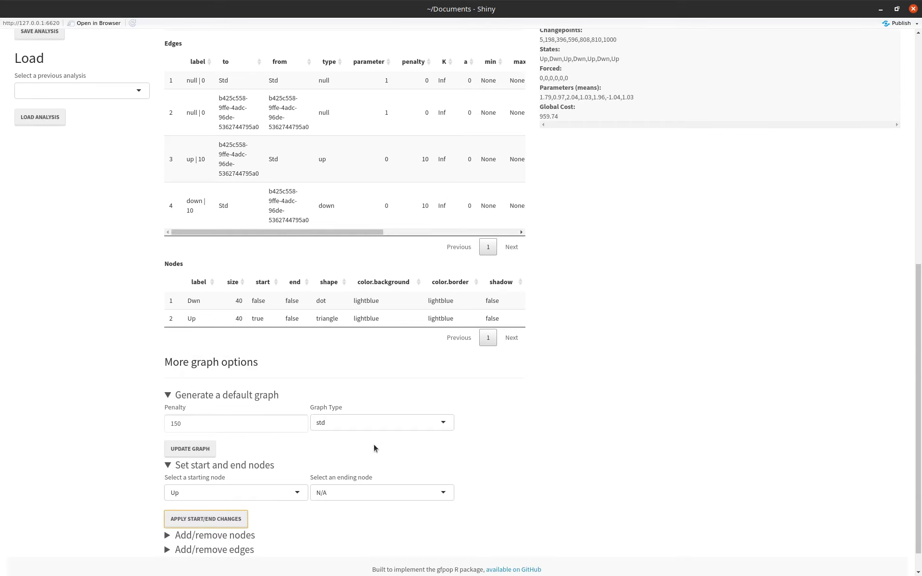
pyautogui.click(354, 495)
pyautogui.click(352, 523)
pyautogui.click(205, 527)
pyautogui.scroll(8, 92, 389)
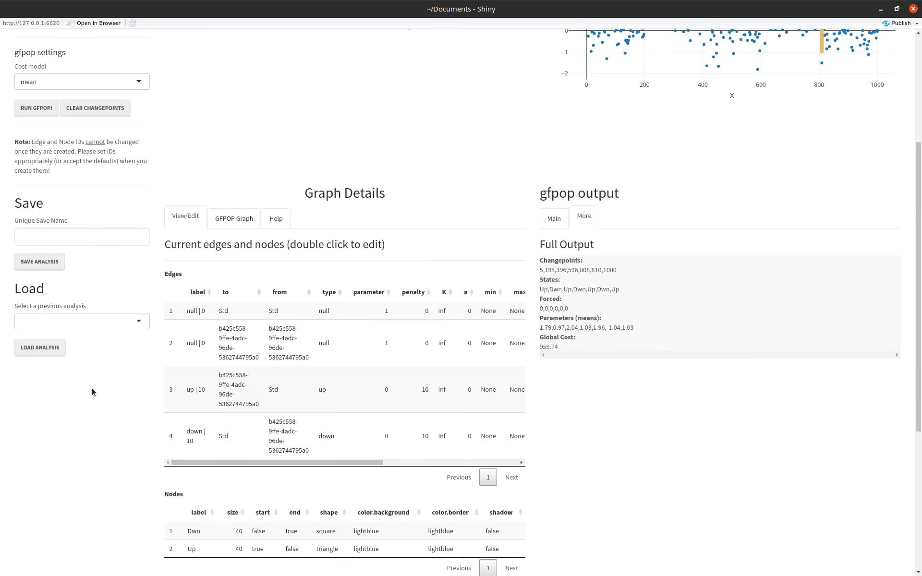
# Shift the Dwn node slightly downward, run gfpop with Up as start and Dwn as end, and clear the node selection.
pyautogui.moveTo(239, 197); pyautogui.dragTo(241, 213)
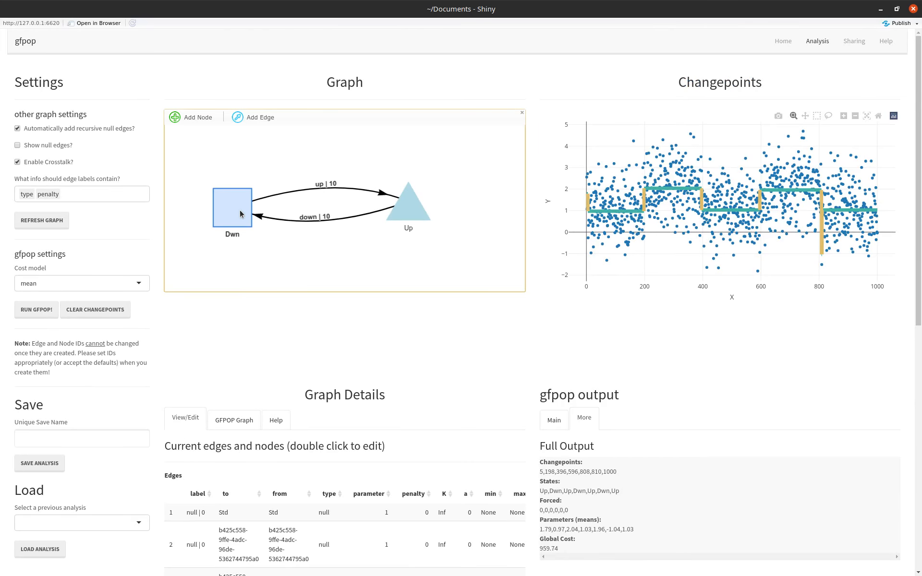
pyautogui.click(42, 312)
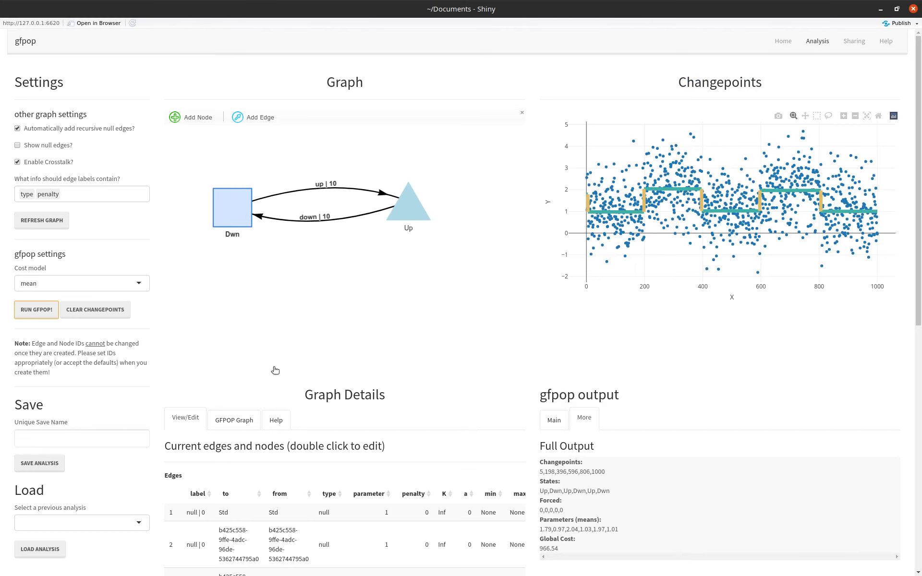
pyautogui.click(298, 234)
pyautogui.click(298, 233)
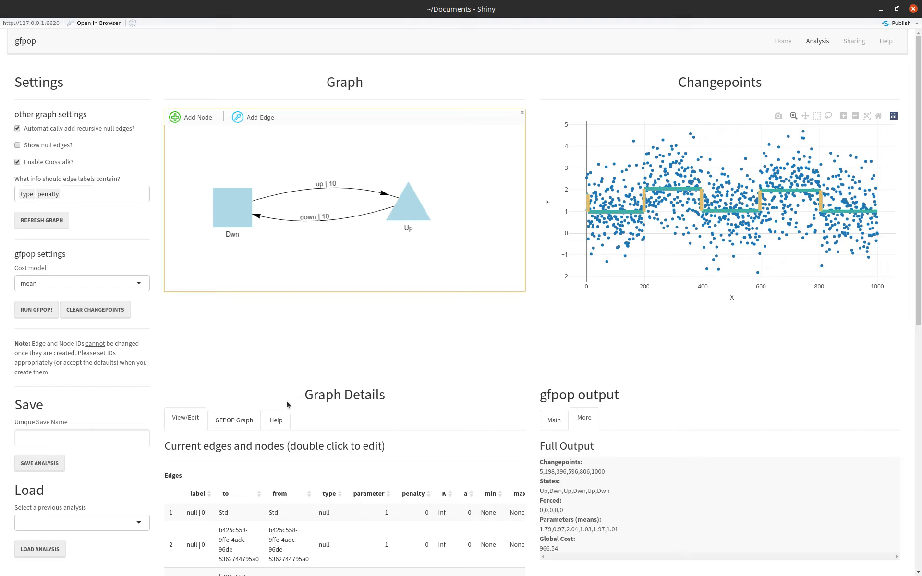
# Show the gfpop version of the current graph and examine its complete R code.
pyautogui.click(239, 419)
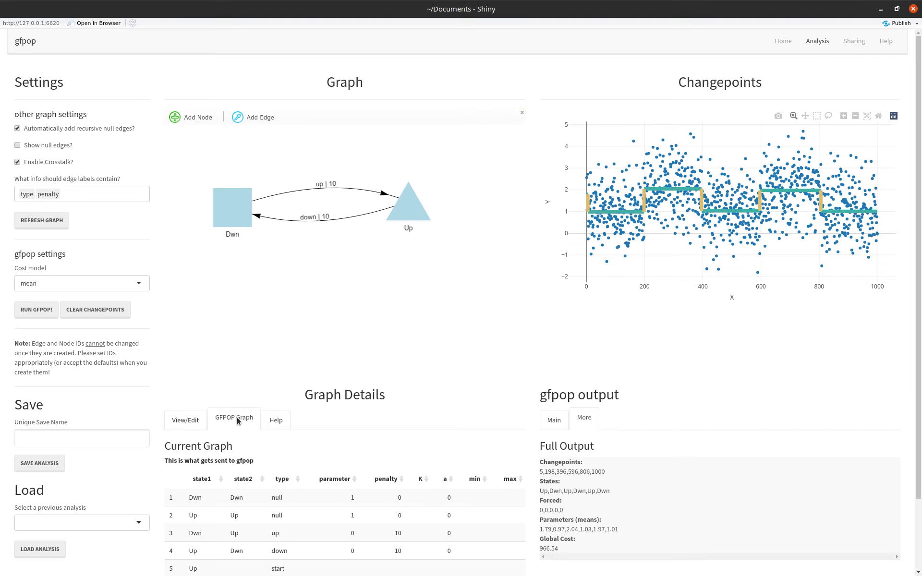
pyautogui.scroll(-2, 389, 407)
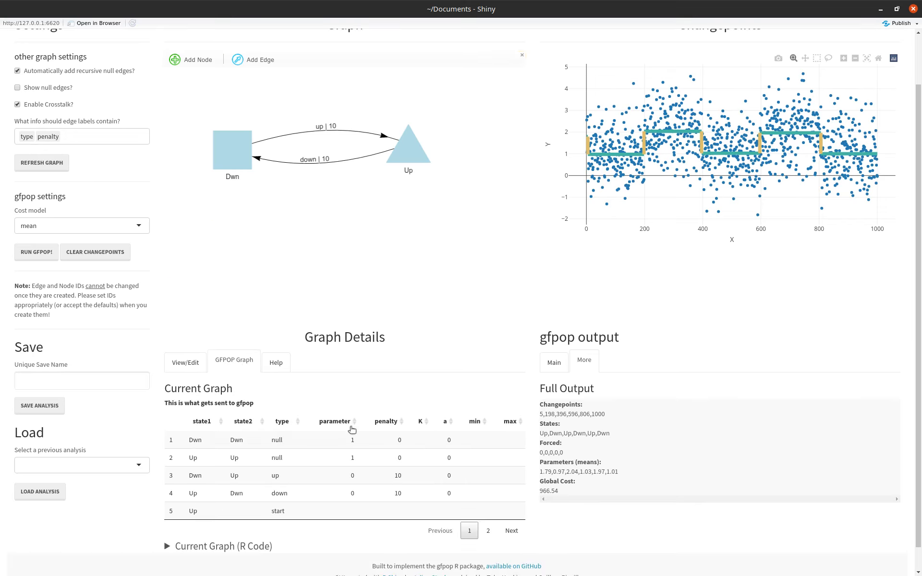
pyautogui.click(169, 547)
pyautogui.scroll(-4, 109, 499)
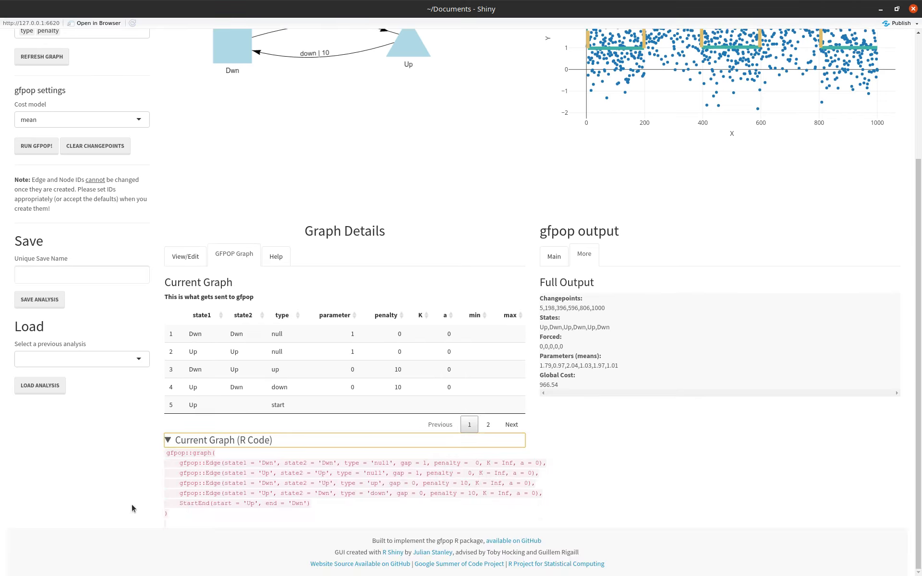
pyautogui.moveTo(163, 457); pyautogui.dragTo(181, 521)
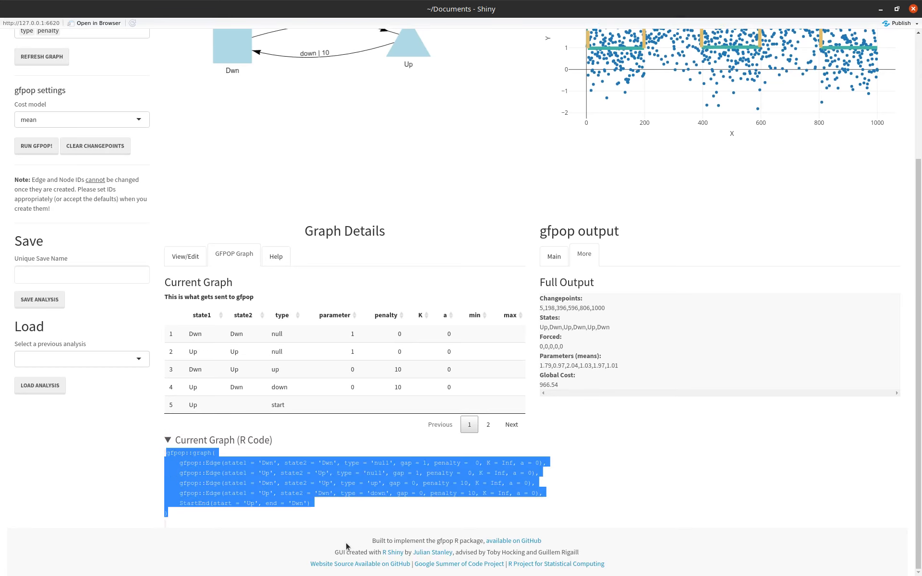
pyautogui.click(295, 491)
# Save the current analysis under the unique name my_updown.
pyautogui.scroll(5, 295, 491)
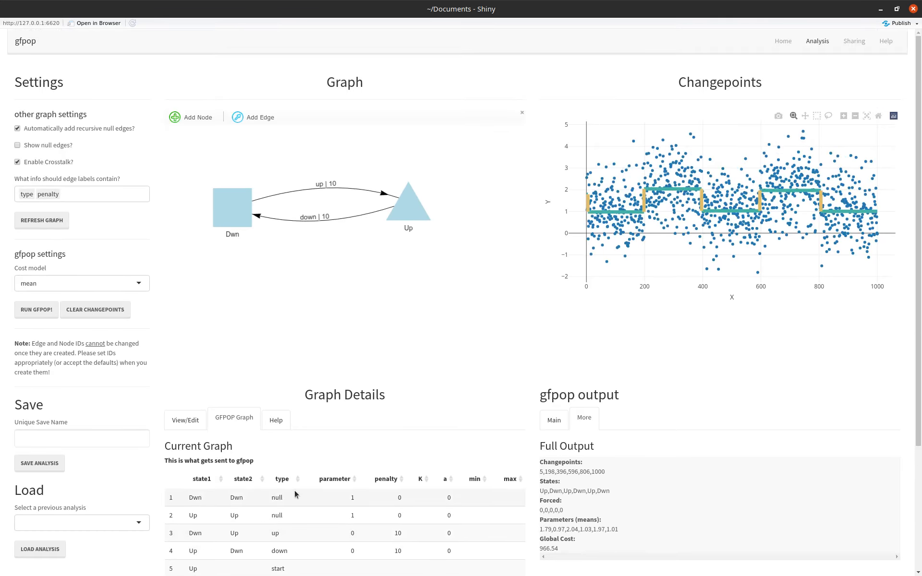
pyautogui.click(77, 443)
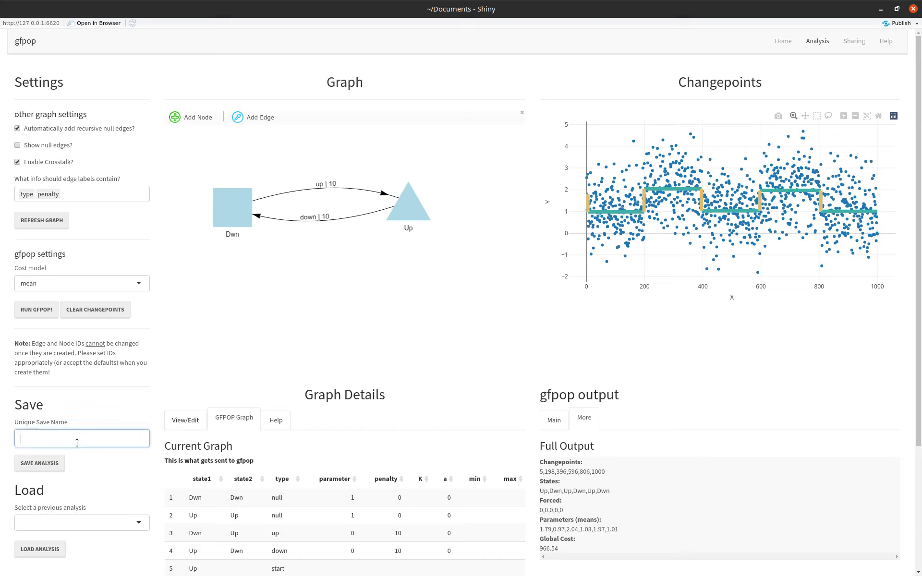
pyautogui.write('my_updown')
pyautogui.click(54, 468)
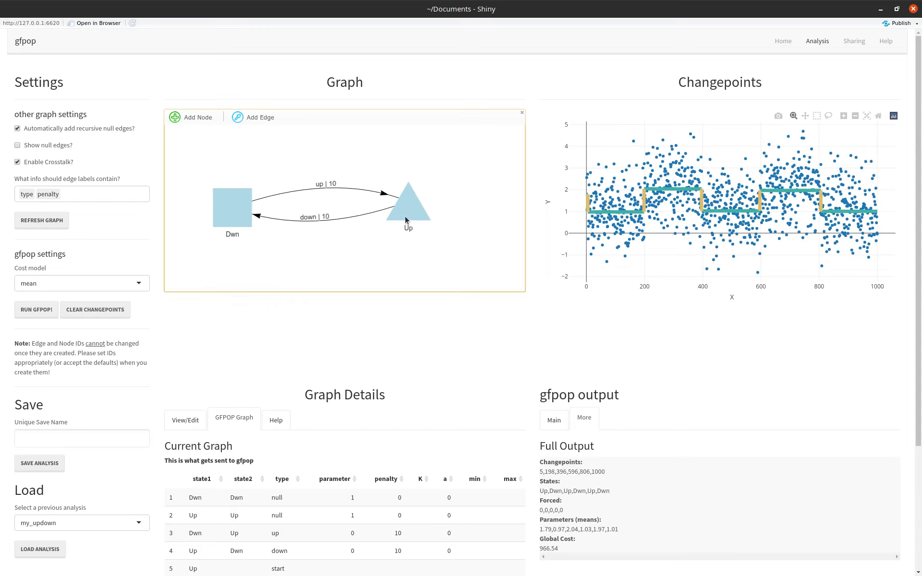
# Move the Up node up and closer to the Dwn node, and add a node labelled new to the graph.
pyautogui.moveTo(404, 216); pyautogui.dragTo(335, 176)
pyautogui.click(182, 117)
pyautogui.click(411, 288)
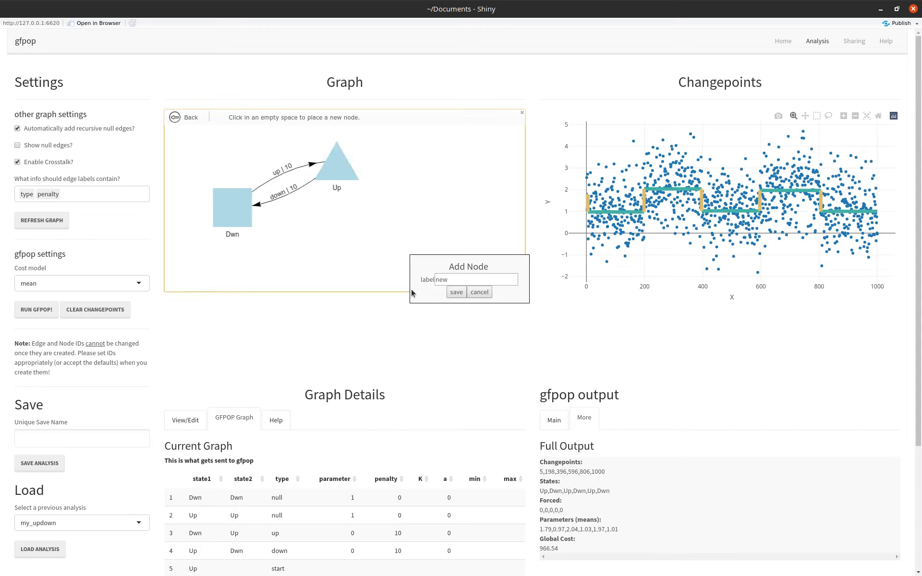
pyautogui.click(457, 292)
# Add an edge from the Up node to the node labelled new.
pyautogui.click(254, 117)
pyautogui.moveTo(336, 166); pyautogui.dragTo(309, 228)
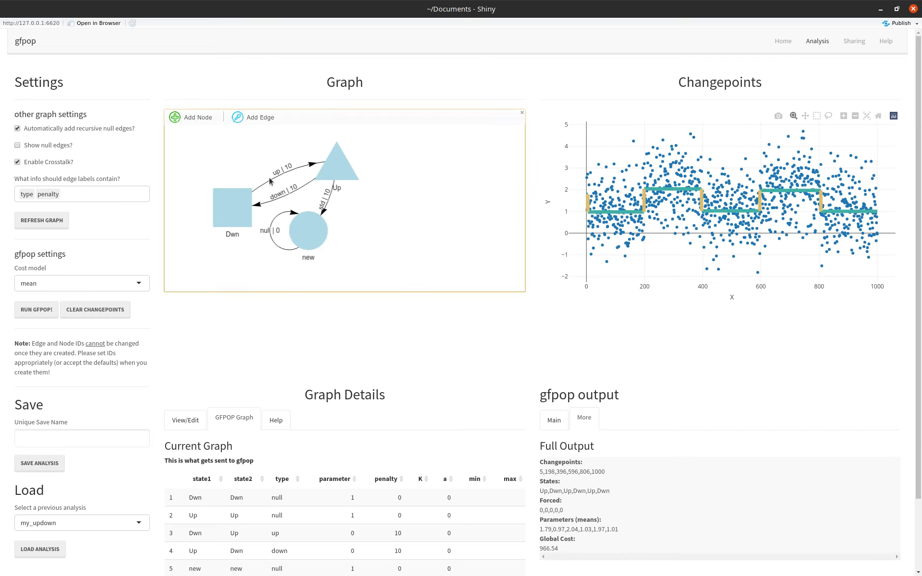
# Add an edge from the Dwn node to the node labelled new.
pyautogui.click(315, 245)
pyautogui.click(350, 248)
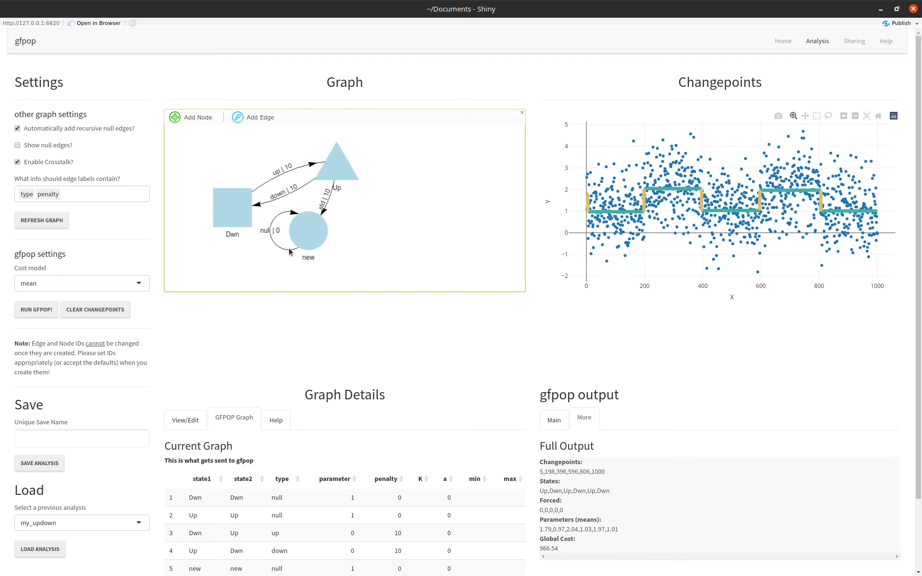
pyautogui.click(18, 129)
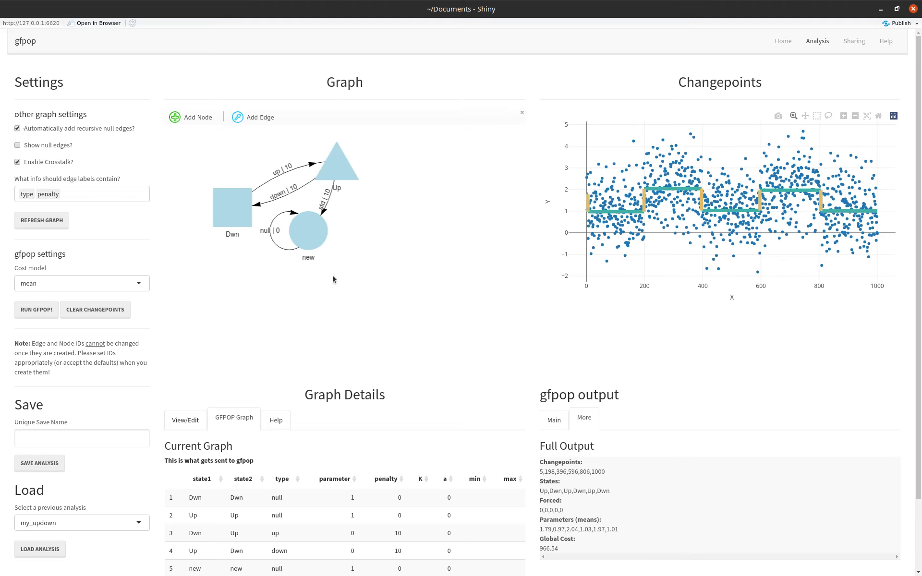
pyautogui.click(309, 239)
pyautogui.click(252, 120)
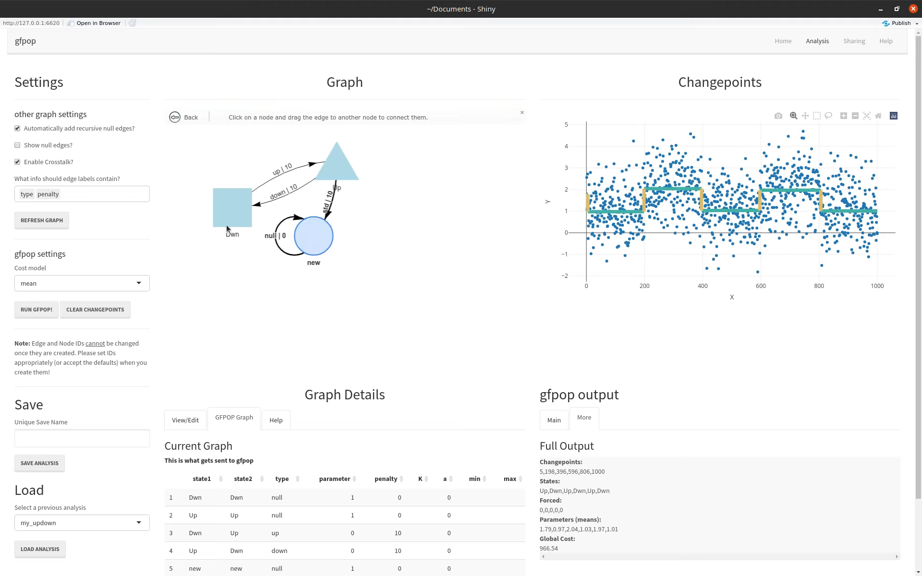
pyautogui.moveTo(226, 225); pyautogui.dragTo(320, 251)
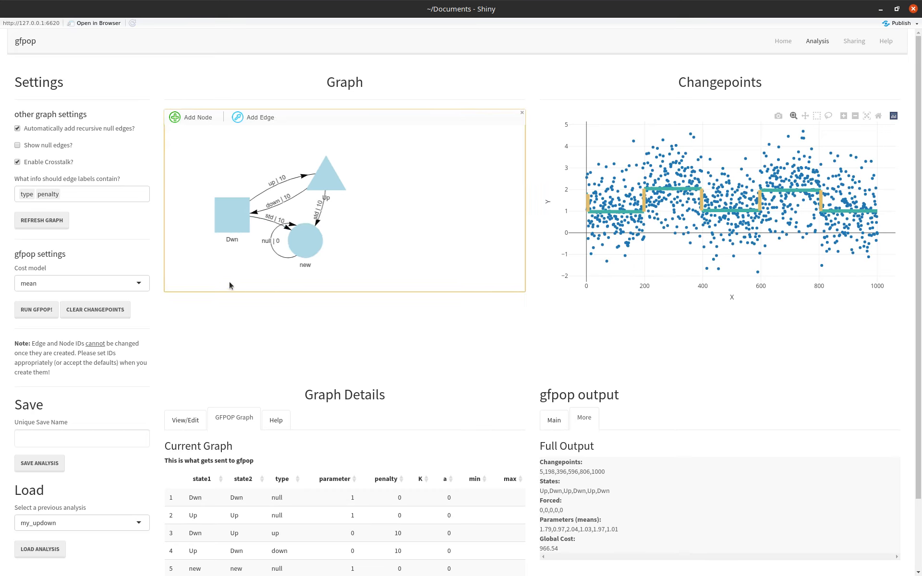
# Load the saved analysis my_updown and move the Dwn node farther away from the Up node.
pyautogui.click(27, 551)
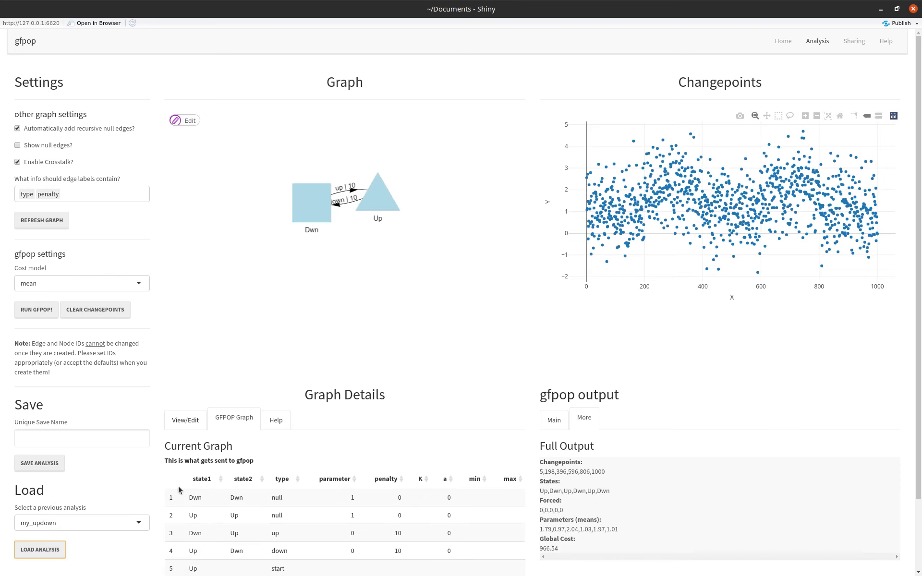
pyautogui.moveTo(304, 198); pyautogui.dragTo(247, 198)
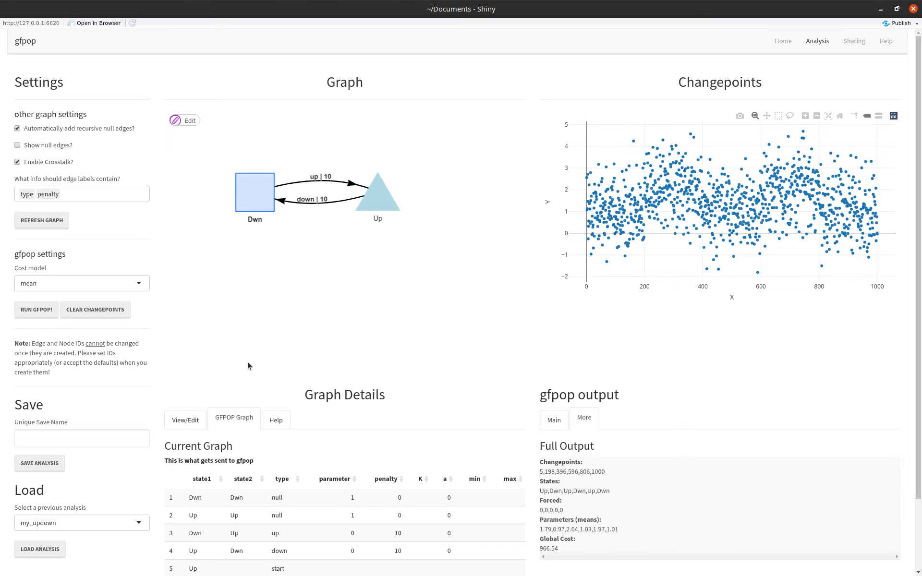
pyautogui.click(255, 257)
# Run gfpop on the loaded graph and select the Dwn node to examine its linked segments in the changepoint plot.
pyautogui.click(30, 308)
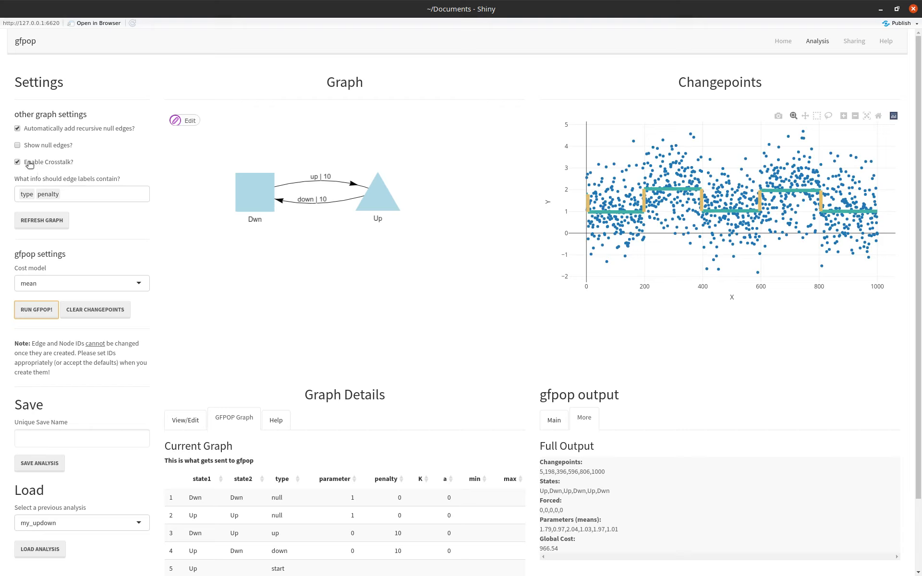
pyautogui.click(261, 205)
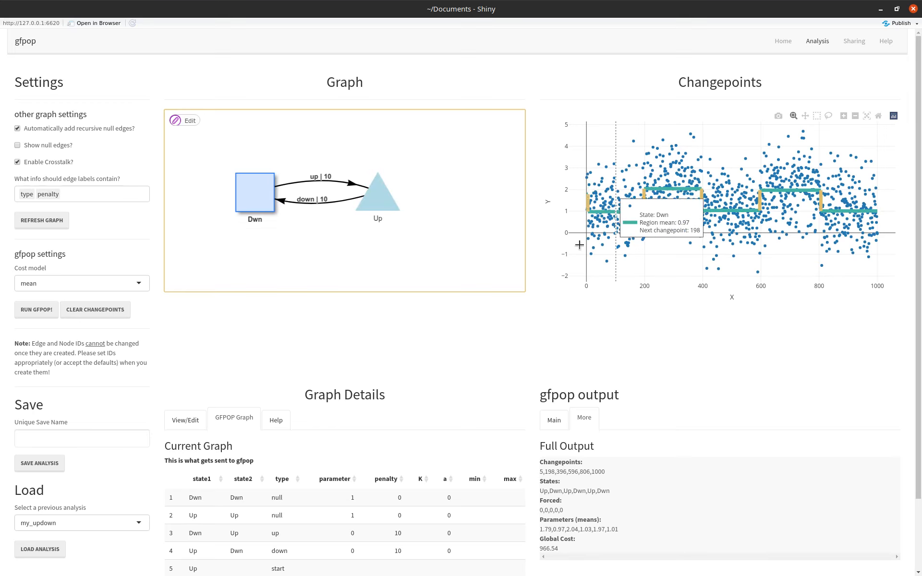
pyautogui.click(375, 256)
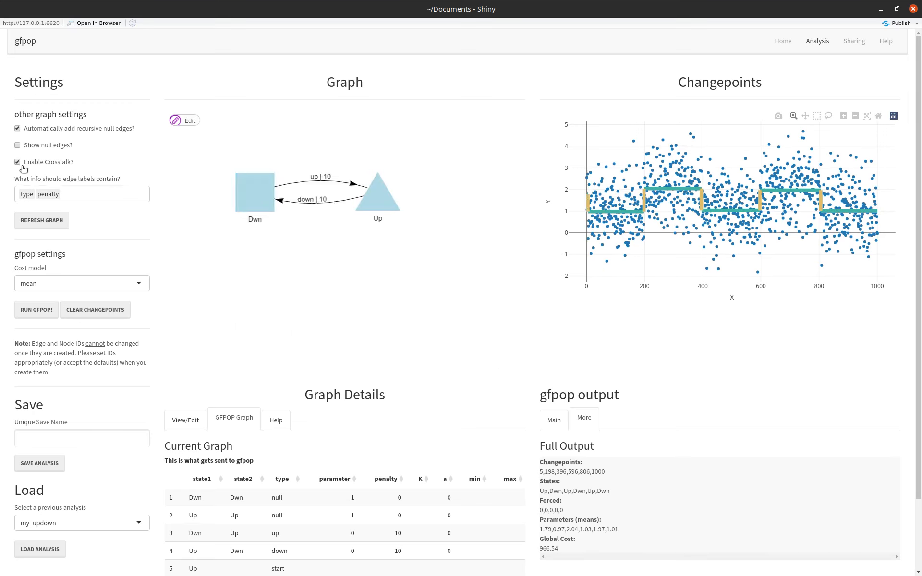
# Disable Crosstalk and test the Dwn node's selection in the graph without it.
pyautogui.click(256, 198)
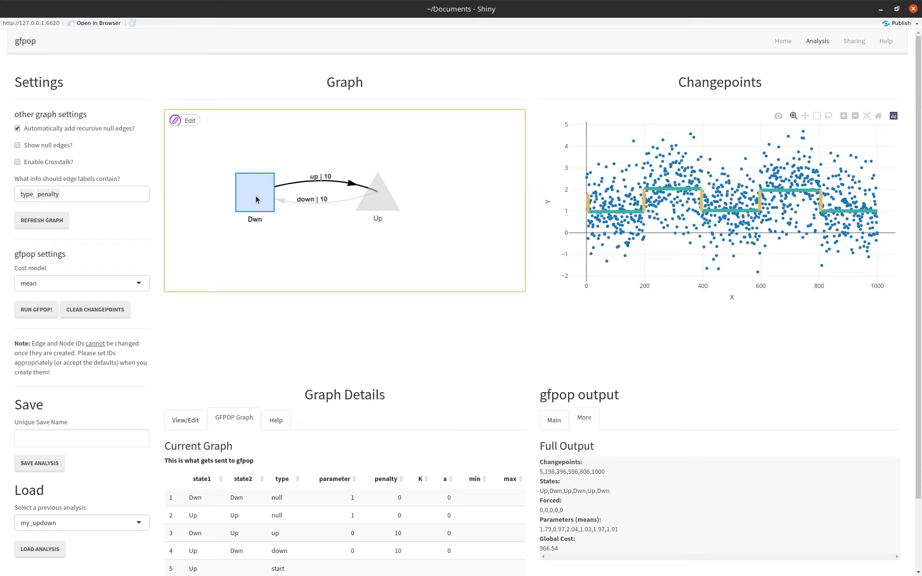
pyautogui.click(281, 247)
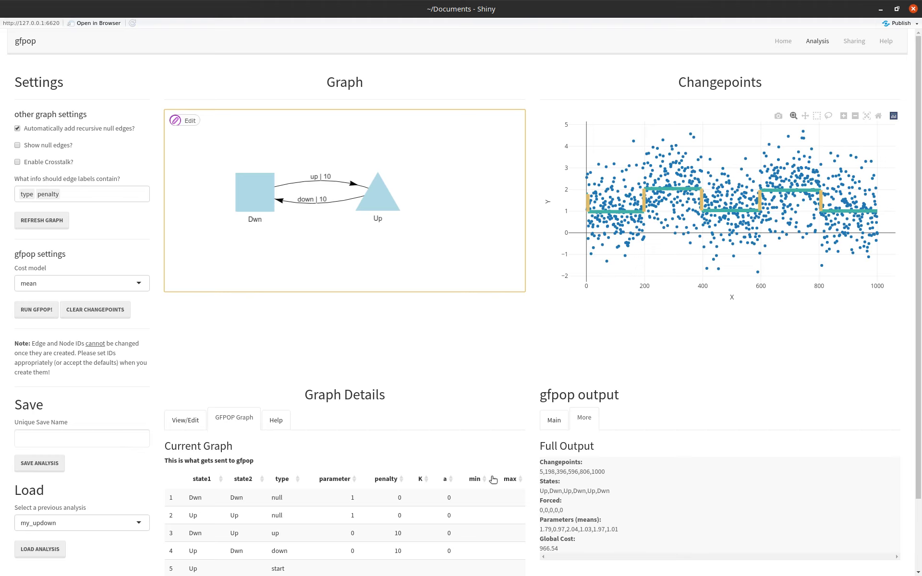
# Show the main changepoints table of the gfpop output, and examine the current session overview on the Sharing page.
pyautogui.click(552, 422)
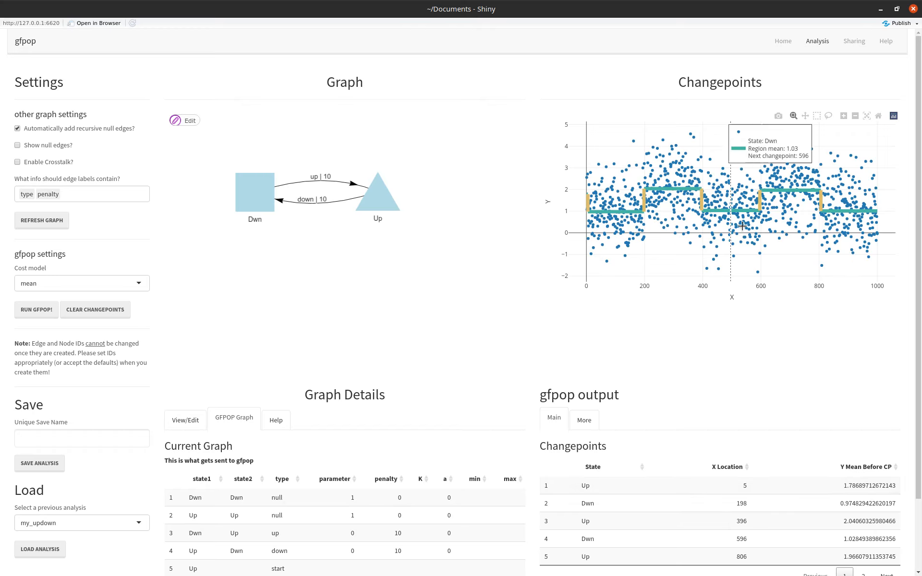
pyautogui.click(850, 41)
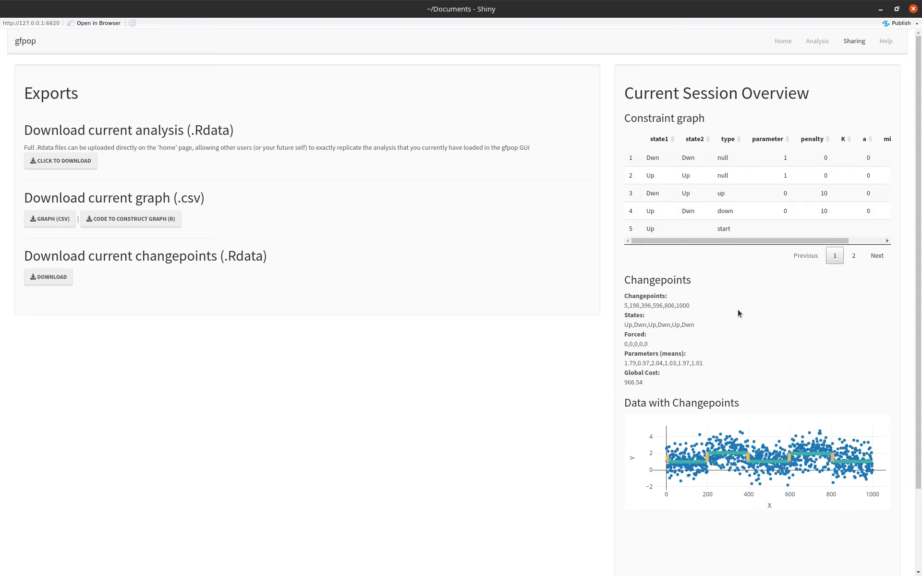
pyautogui.moveTo(695, 243)
pyautogui.mouseDown()
pyautogui.moveTo(714, 241)
pyautogui.moveTo(680, 241)
pyautogui.mouseUp()
# Try the export of the current analysis as gfpopgui_data.Rdata and cancel the file save.
pyautogui.click(139, 223)
pyautogui.click(40, 282)
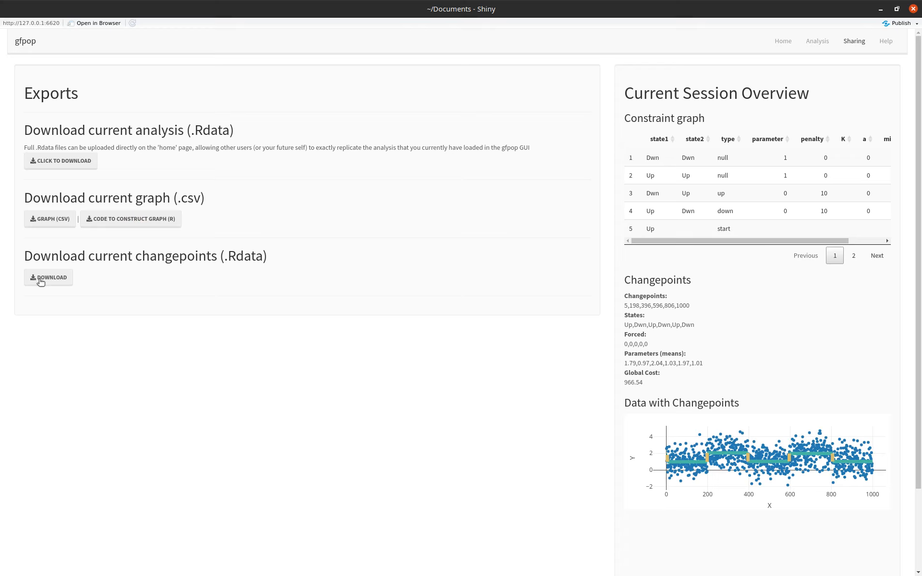
pyautogui.click(71, 166)
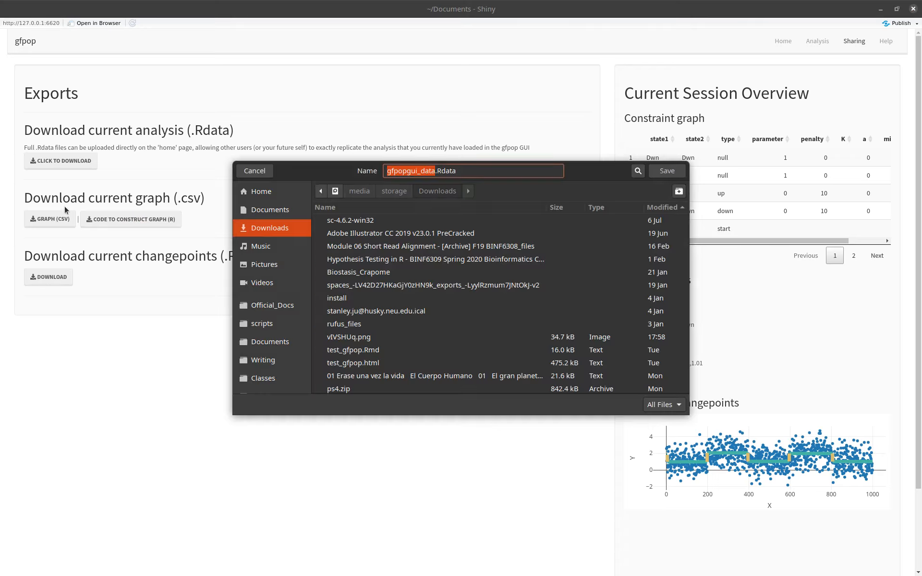
pyautogui.click(255, 172)
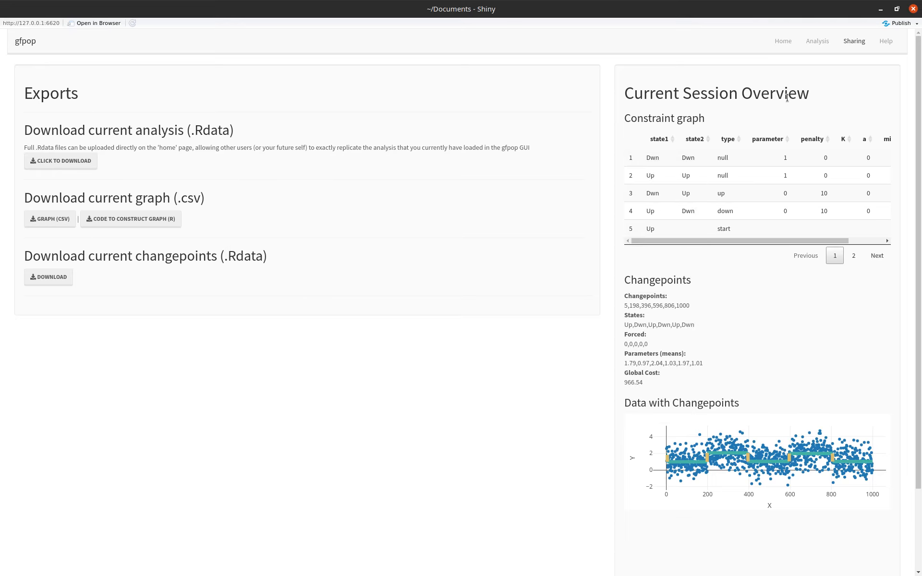